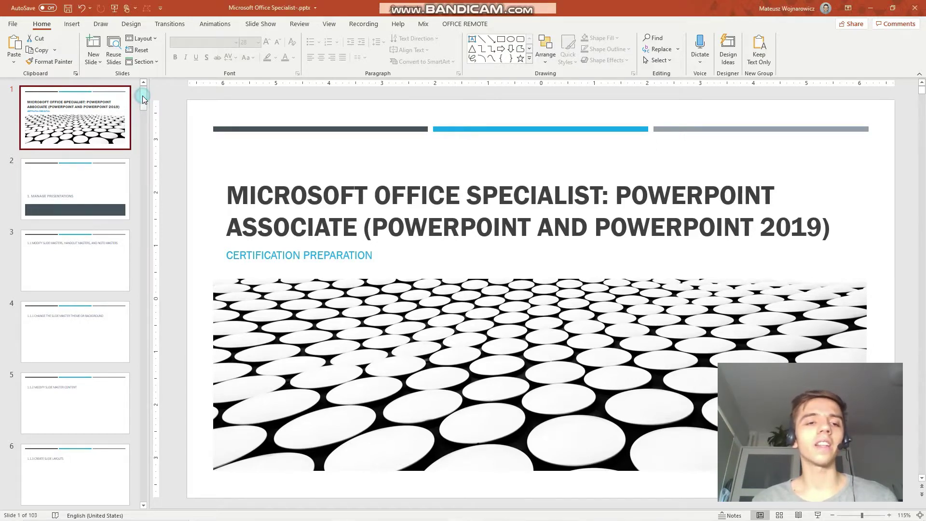
# Browse slides 87–89 in the thumbnail pane and settle on slide 90, 4.5.3 Configure Media Playback Options.
pyautogui.moveTo(142, 99); pyautogui.dragTo(141, 413)
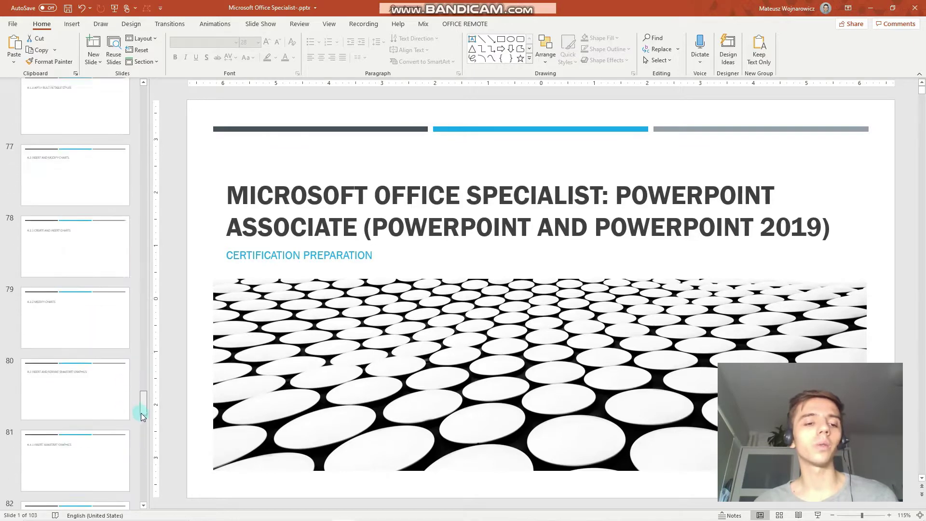
pyautogui.scroll(-5, 82, 294)
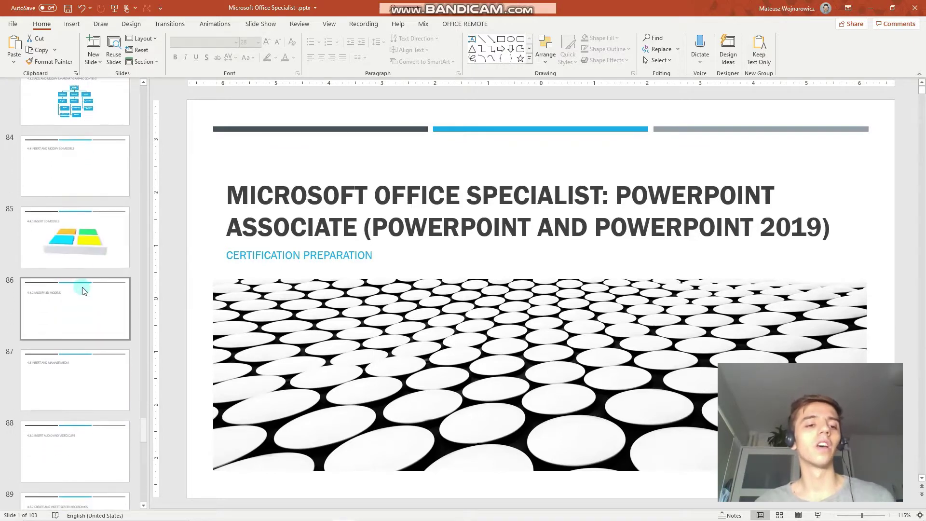
pyautogui.click(88, 302)
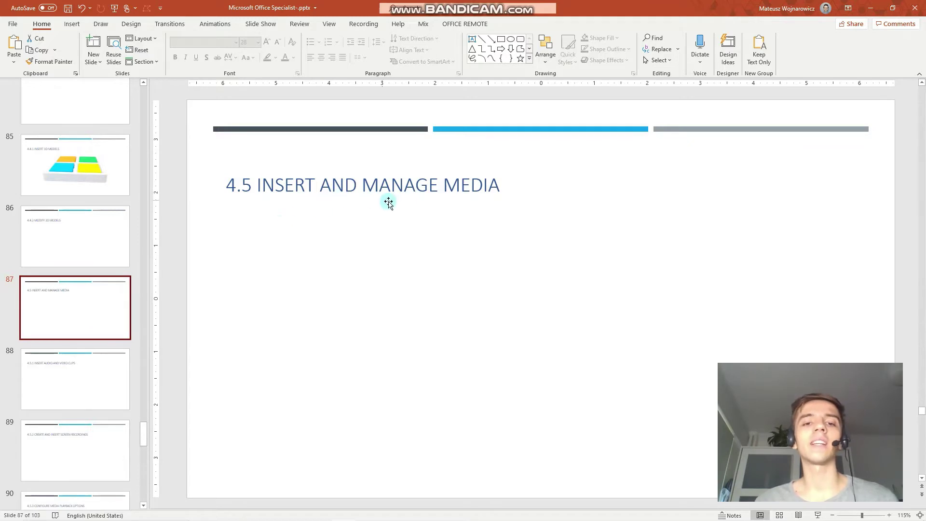
pyautogui.scroll(-3, 92, 354)
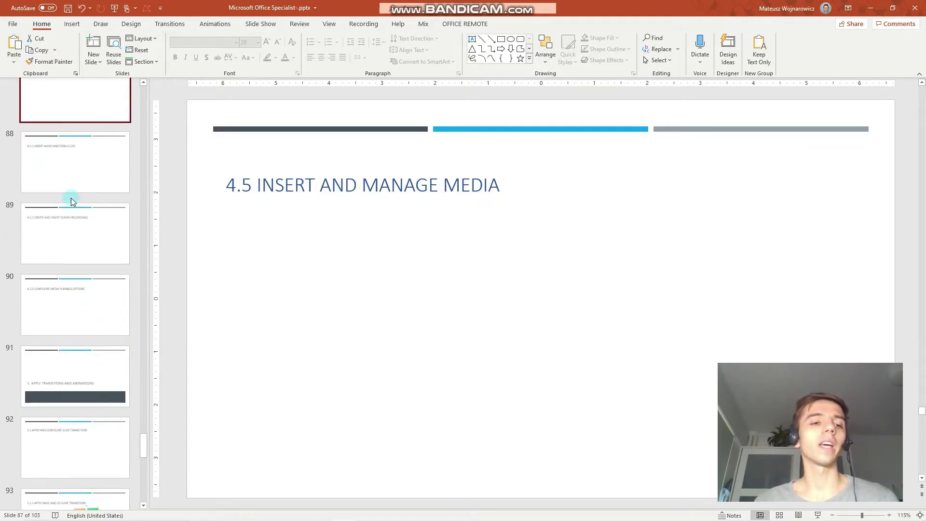
pyautogui.click(71, 159)
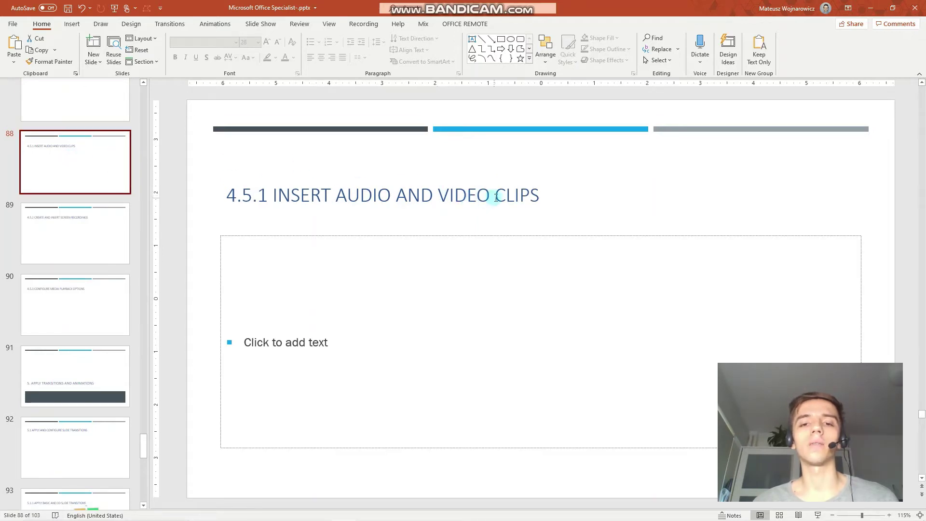
pyautogui.click(71, 221)
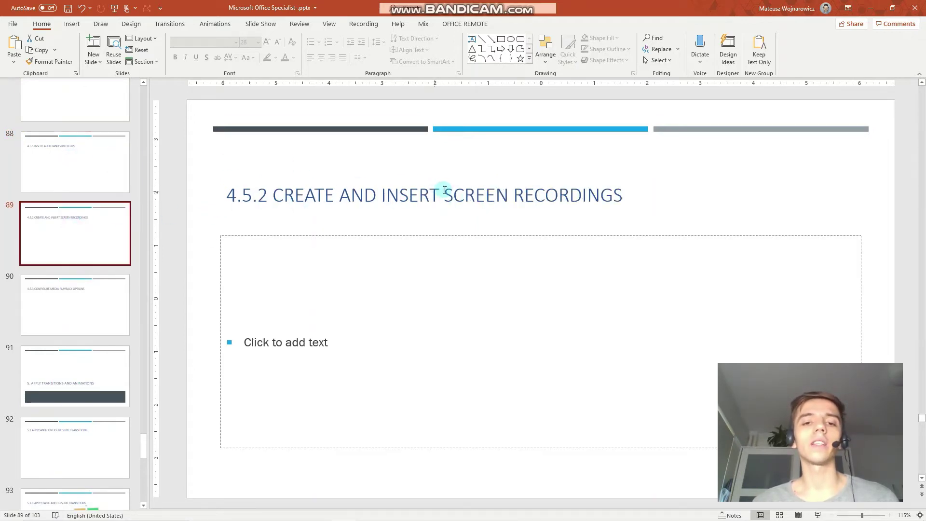
pyautogui.click(86, 284)
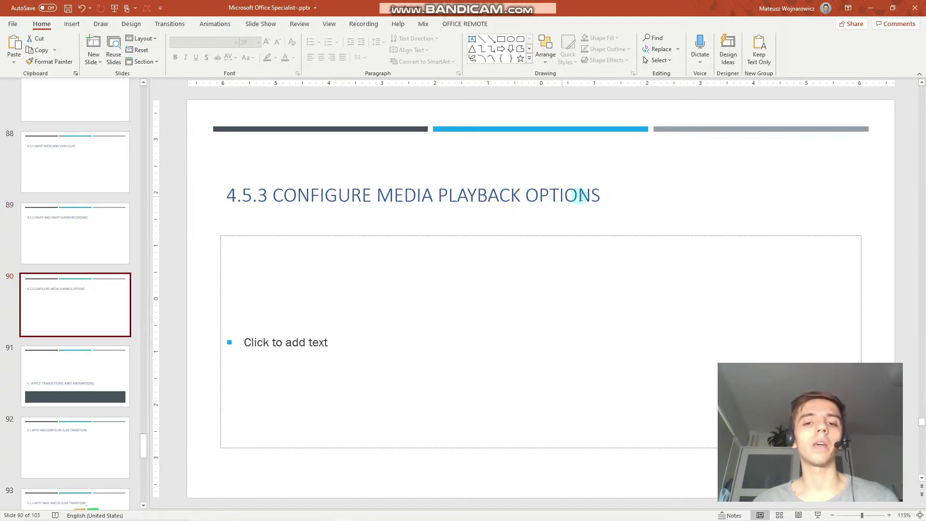
pyautogui.click(101, 164)
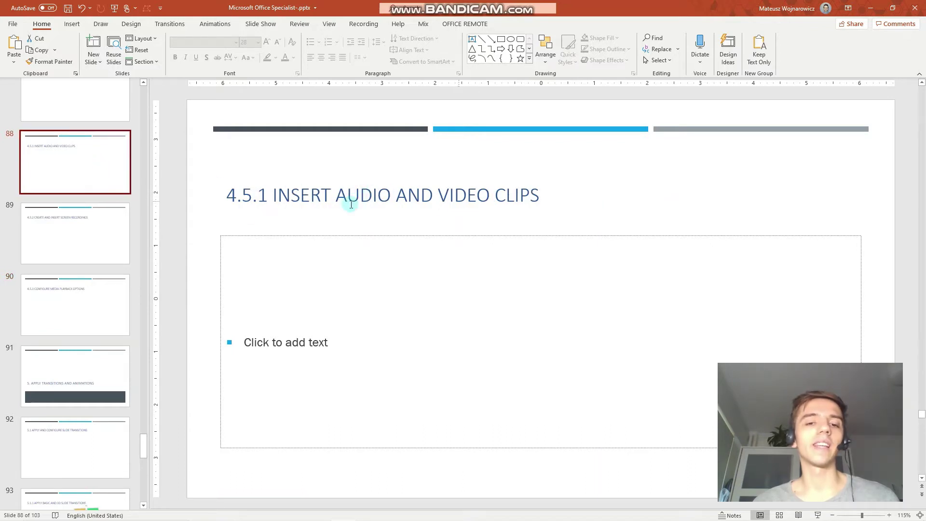
pyautogui.click(66, 285)
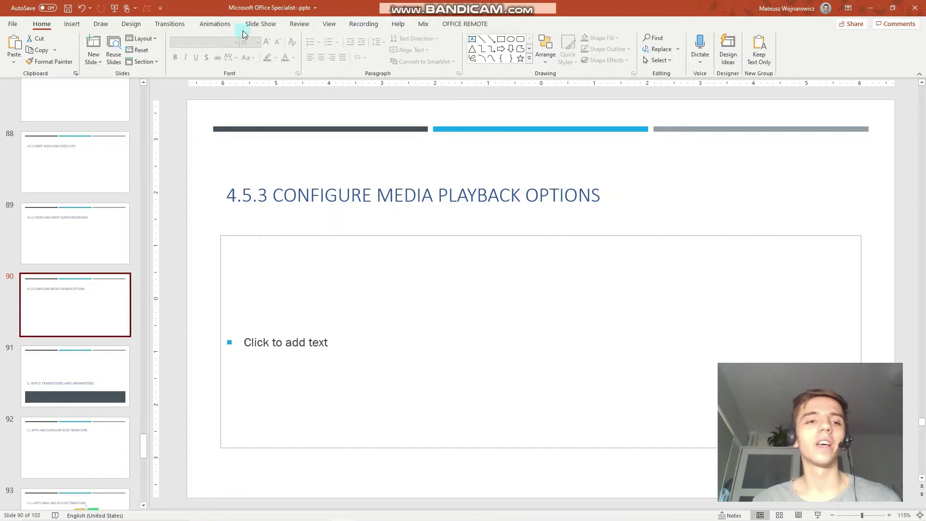
# Open the Recording tab's Audio dropdown to reveal Audio on My PC and Record Sound.
pyautogui.click(74, 24)
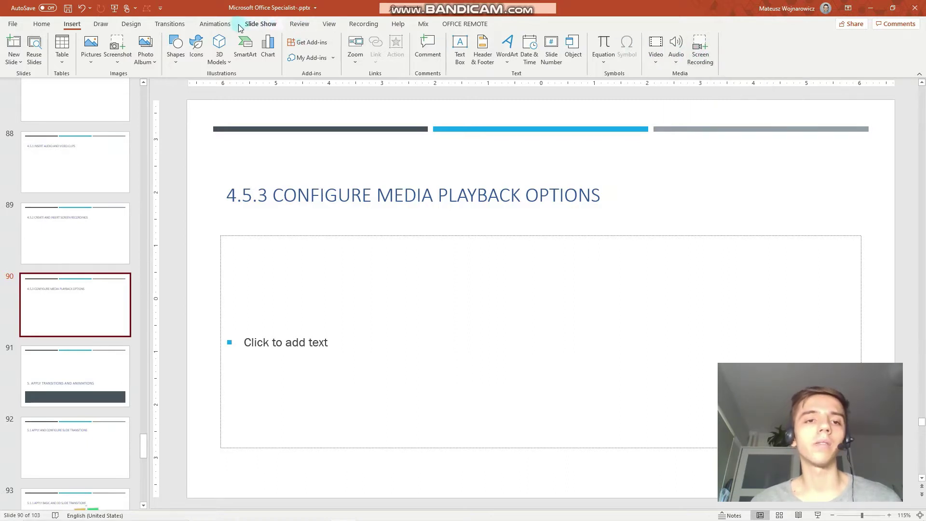
pyautogui.click(321, 25)
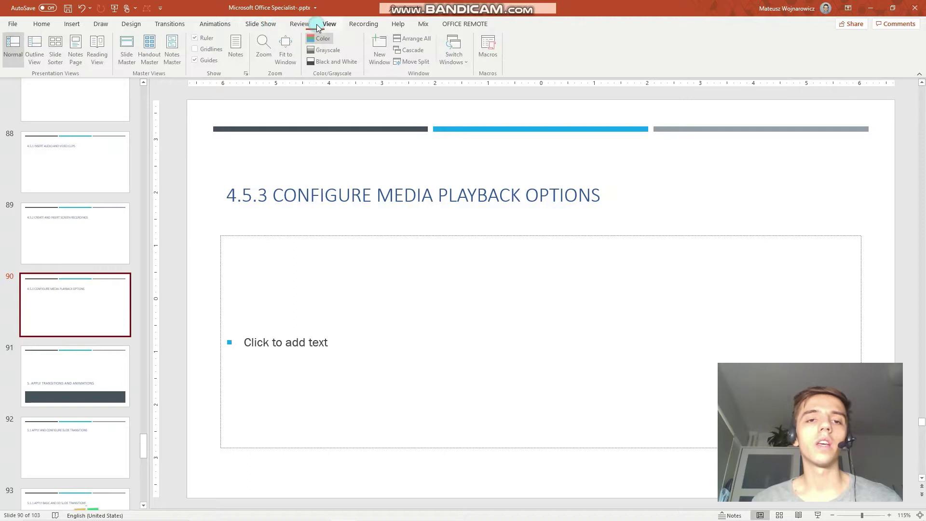
pyautogui.click(362, 25)
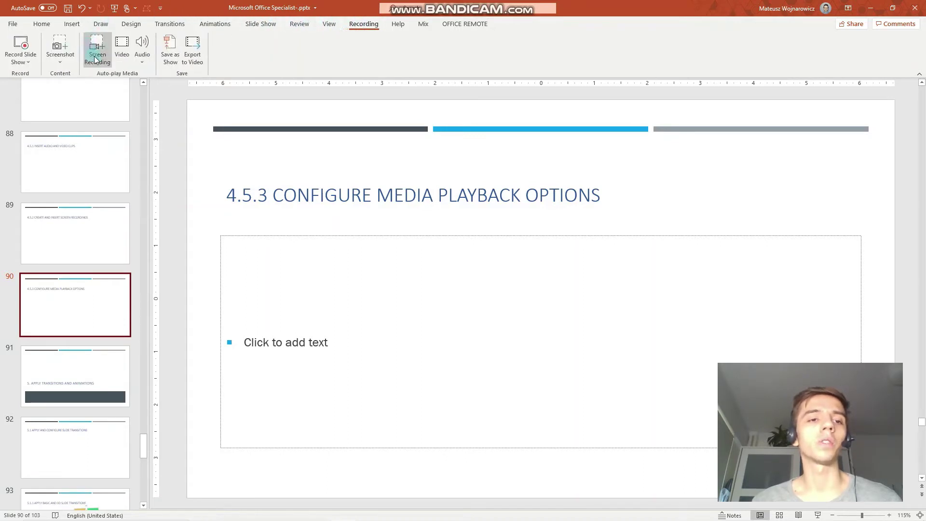
pyautogui.click(143, 60)
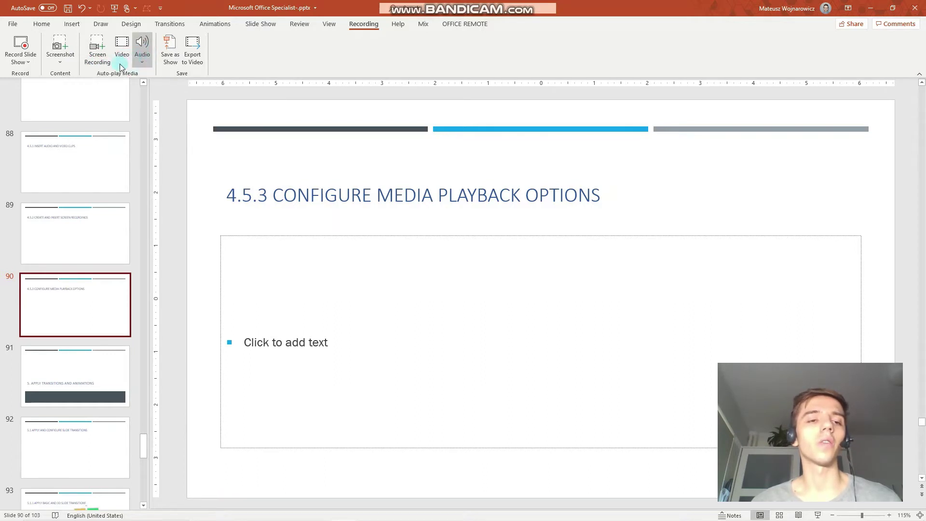
pyautogui.click(140, 51)
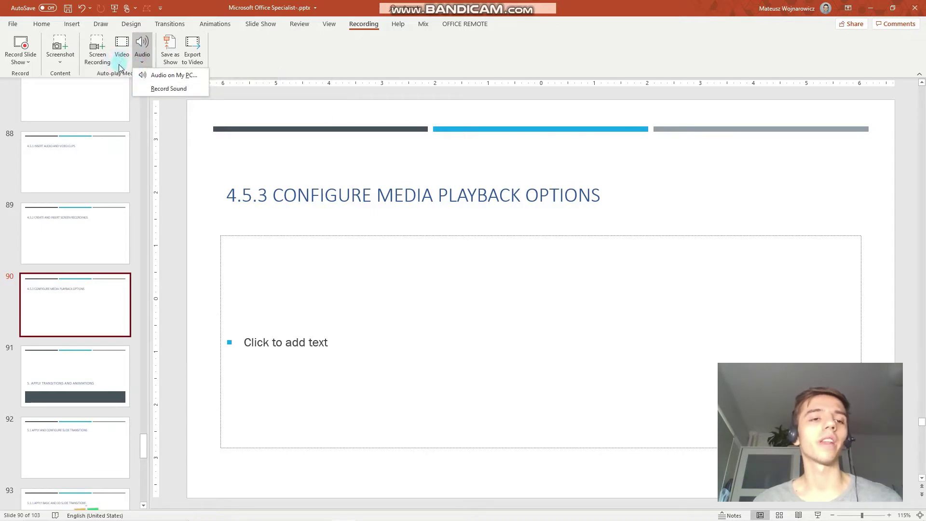
# Insert video.mp4 from the computer onto slide 90 using Recording > Video.
pyautogui.click(122, 48)
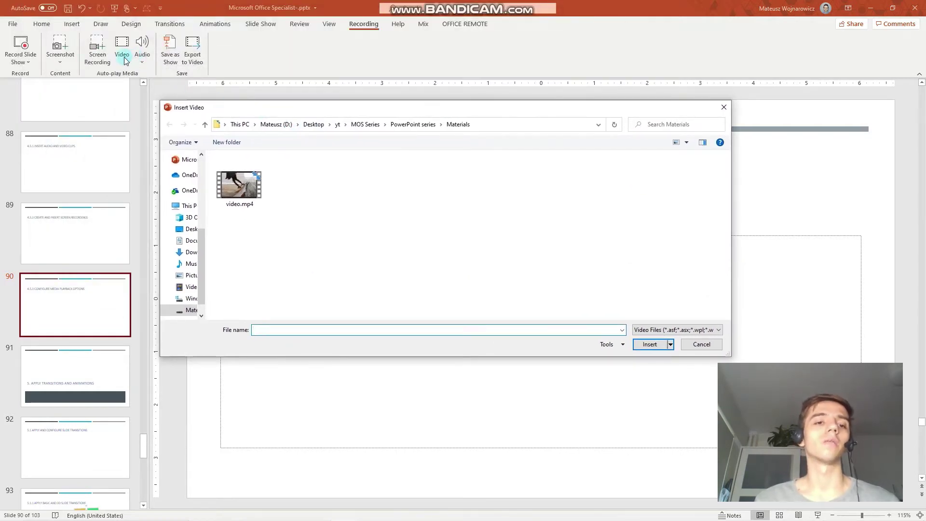
pyautogui.doubleClick(249, 188)
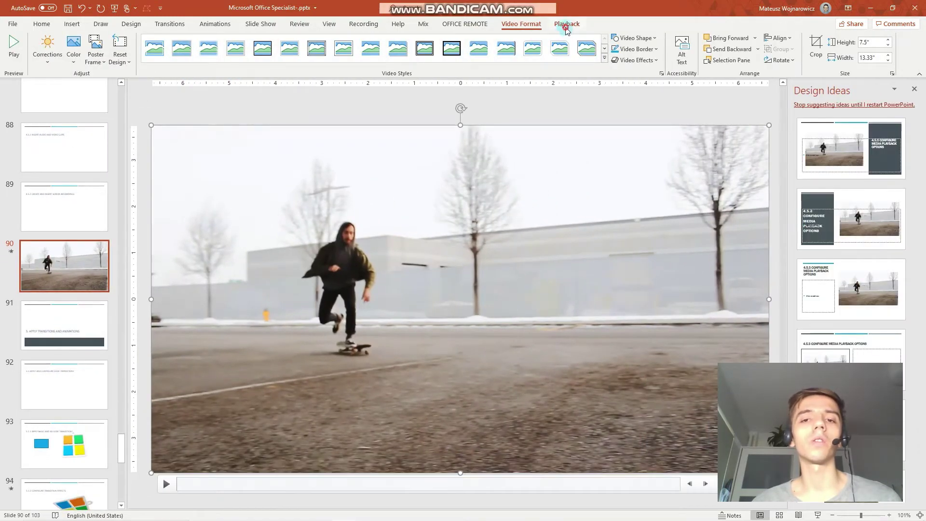
pyautogui.click(567, 26)
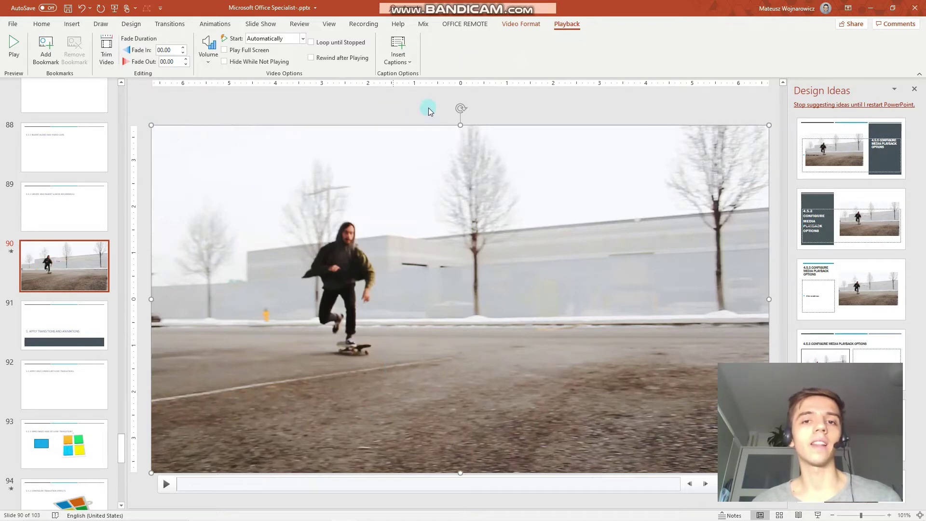
# Shrink the video to 3.44 × 6.11 inches, then browse Video Border colours and Poster Frame choices.
pyautogui.click(514, 30)
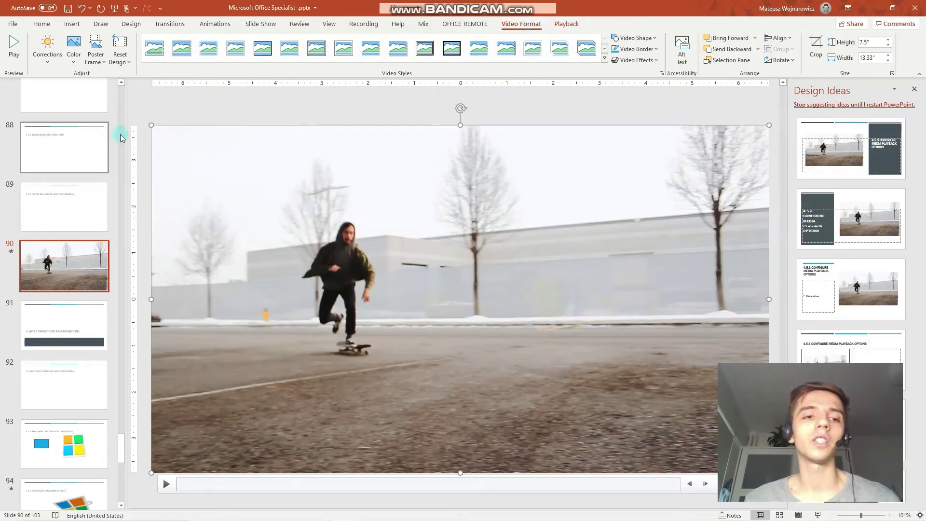
pyautogui.moveTo(153, 124); pyautogui.dragTo(324, 271)
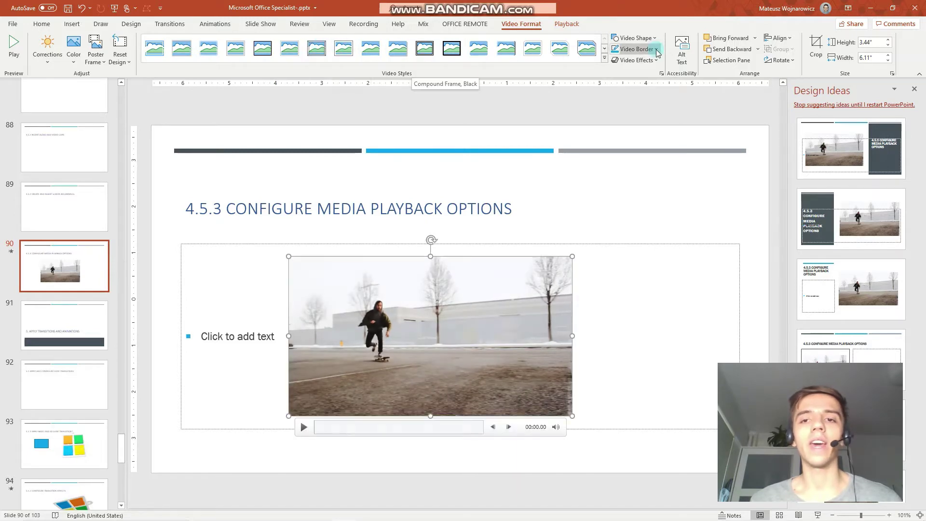
pyautogui.click(636, 49)
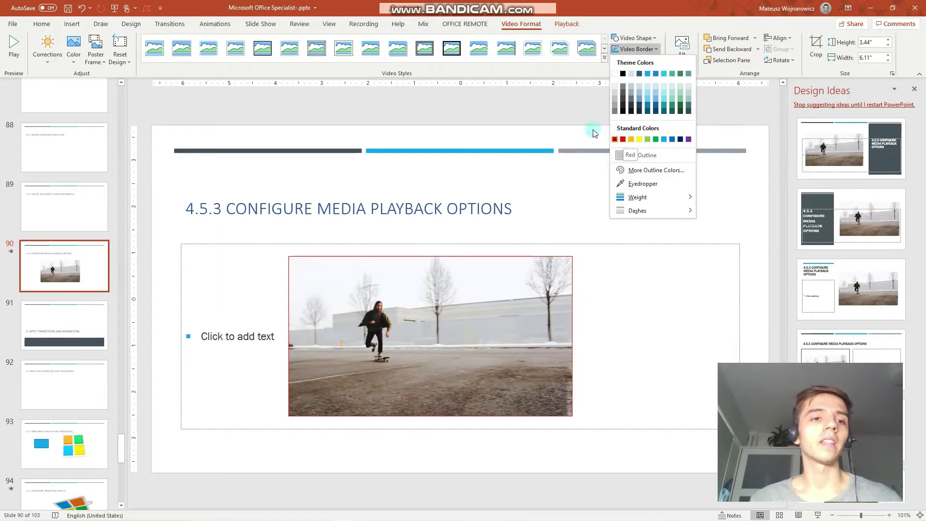
pyautogui.click(103, 63)
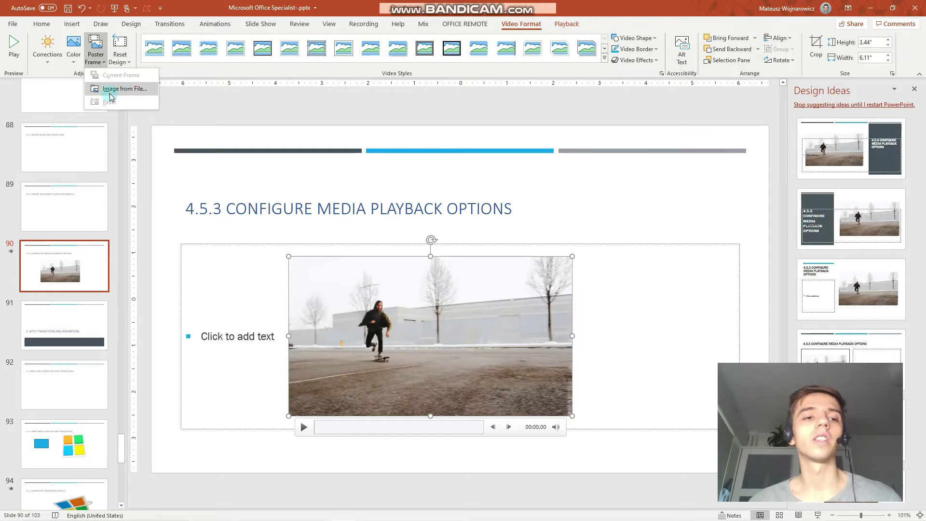
# Set the poster frame to the sunset skater photo via Image from File > From a File.
pyautogui.click(110, 93)
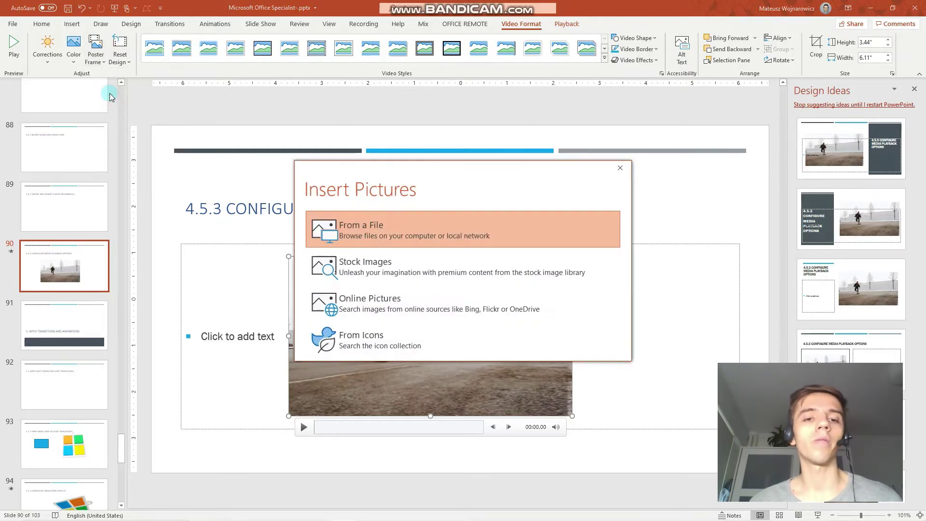
pyautogui.click(428, 223)
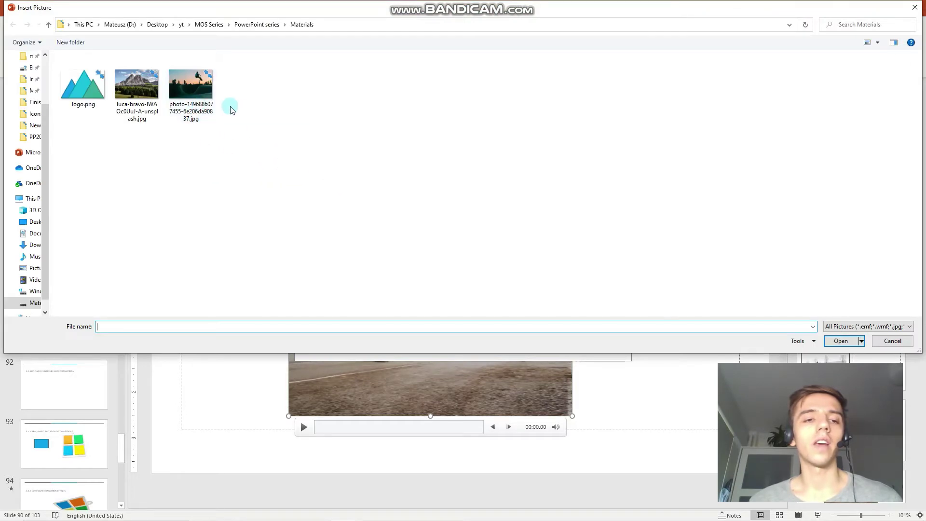
pyautogui.doubleClick(199, 108)
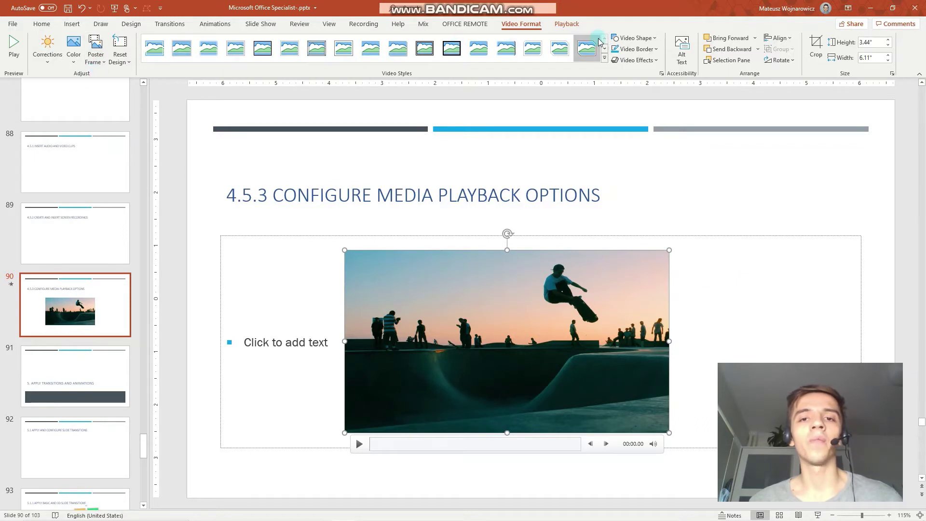
# Scrub the skateboard video to about 00:01.74 and add a bookmark there.
pyautogui.click(578, 28)
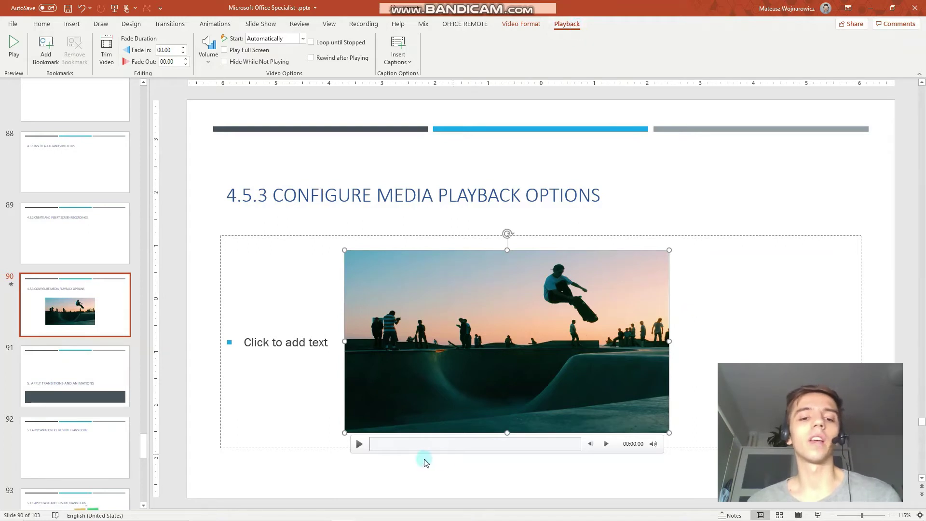
pyautogui.click(406, 445)
pyautogui.moveTo(406, 445); pyautogui.dragTo(448, 444)
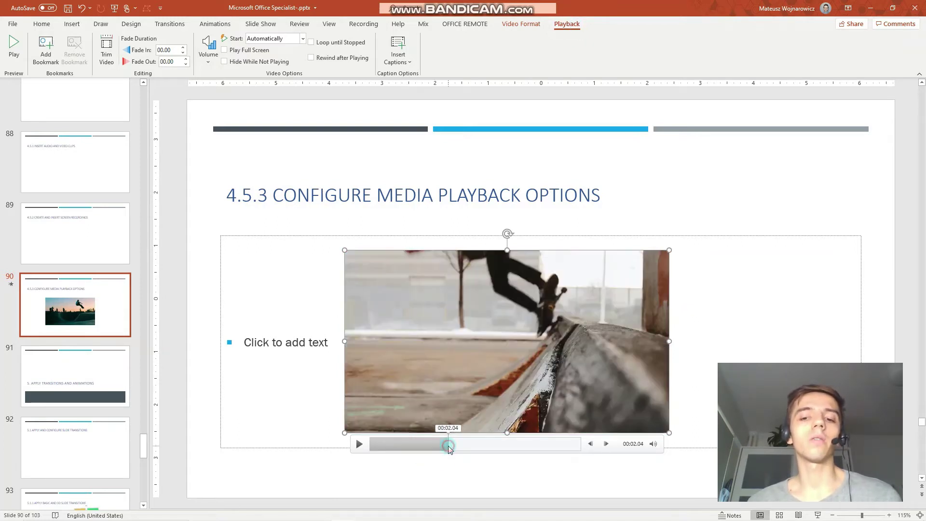
pyautogui.click(57, 61)
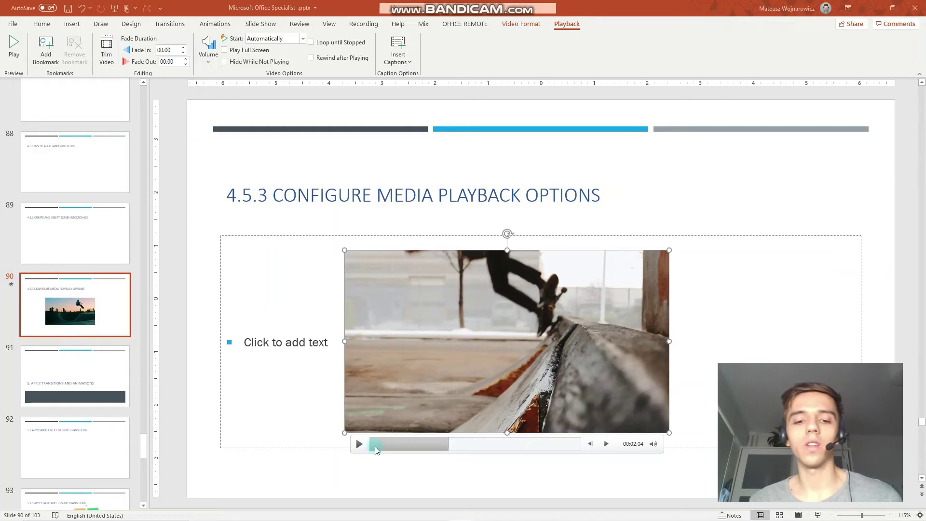
# Replay the clip from the start, then scrub back to about 1.7 seconds.
pyautogui.click(374, 446)
pyautogui.click(363, 447)
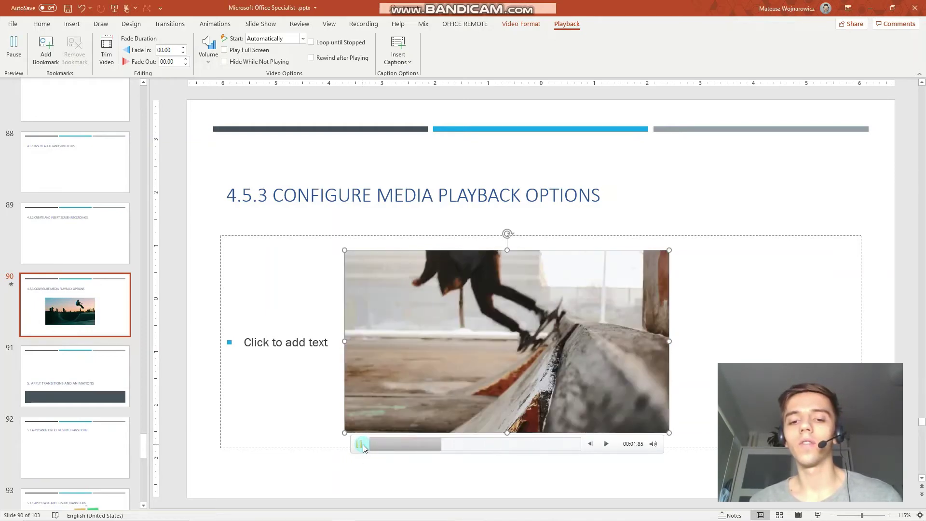
pyautogui.click(363, 444)
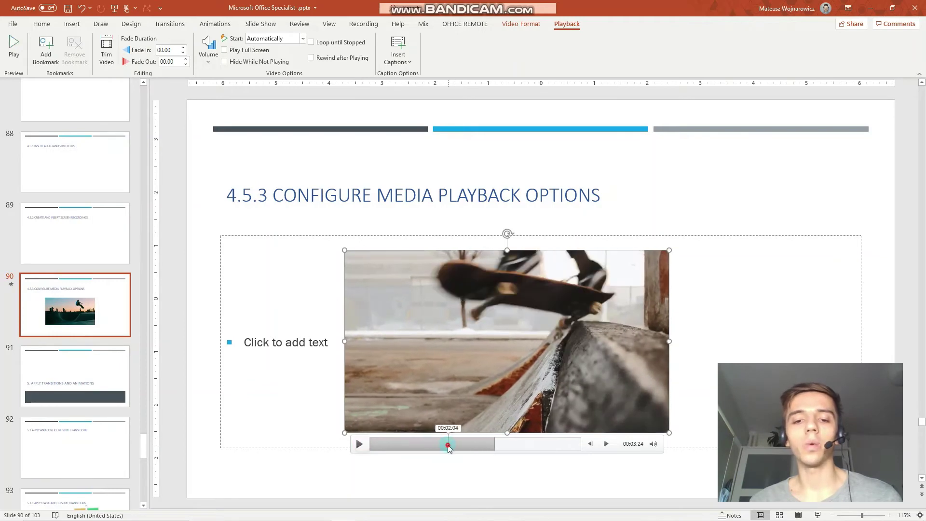
pyautogui.moveTo(448, 447); pyautogui.dragTo(438, 448)
# Bookmark the current moment, then trim the video's end from 00:05.481 to 00:03.594.
pyautogui.click(45, 61)
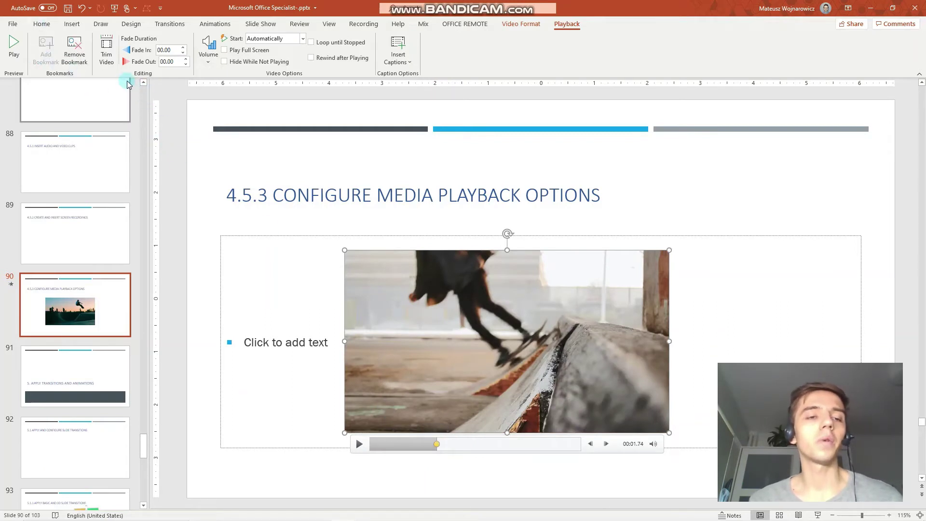
pyautogui.click(107, 60)
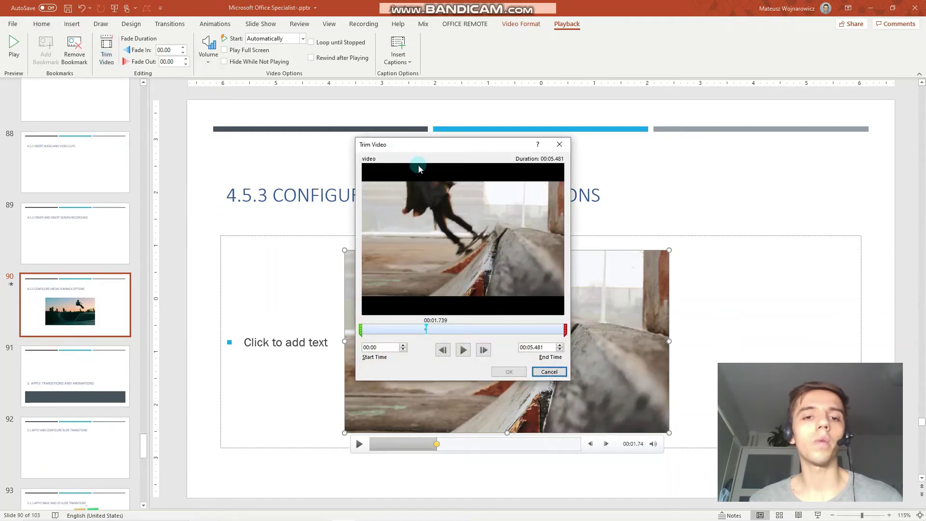
pyautogui.moveTo(407, 144)
pyautogui.mouseDown()
pyautogui.moveTo(440, 129)
pyautogui.moveTo(432, 114)
pyautogui.moveTo(399, 123)
pyautogui.moveTo(414, 149)
pyautogui.moveTo(414, 136)
pyautogui.moveTo(401, 147)
pyautogui.mouseUp()
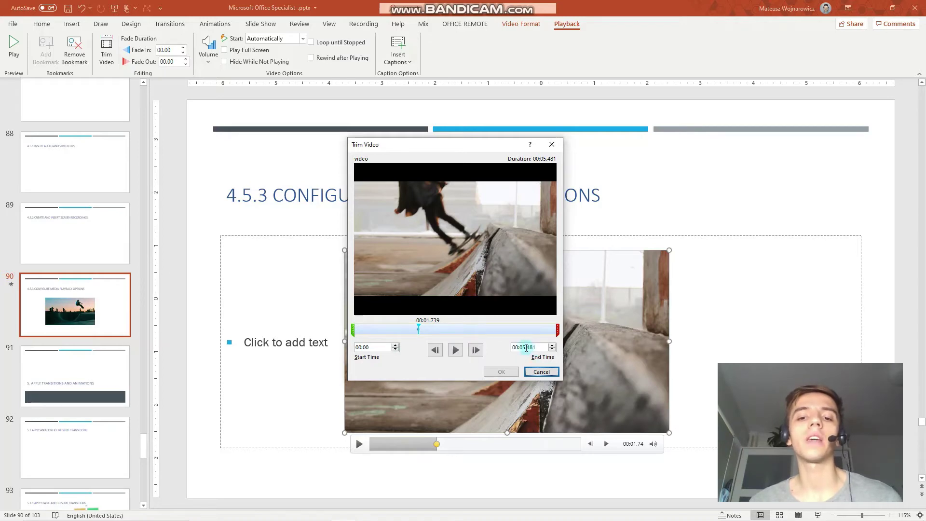
pyautogui.click(557, 329)
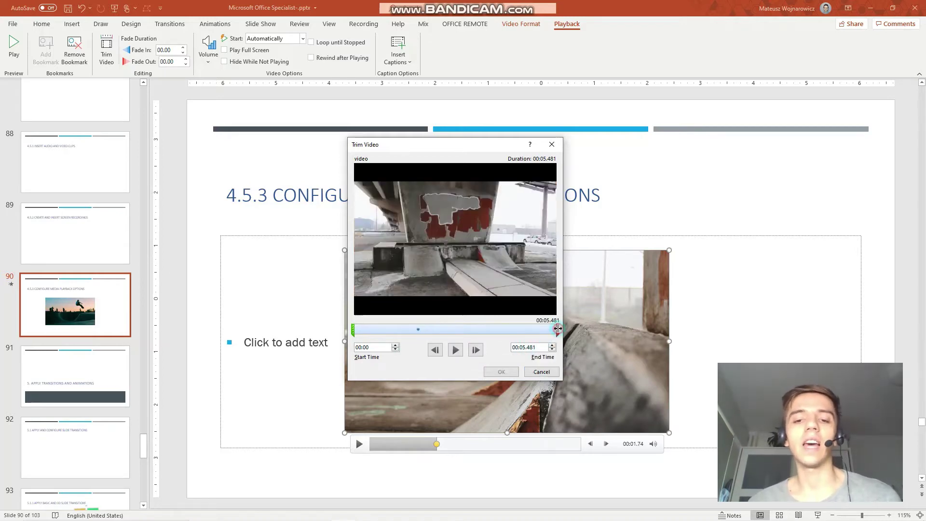
pyautogui.moveTo(557, 329); pyautogui.dragTo(515, 329)
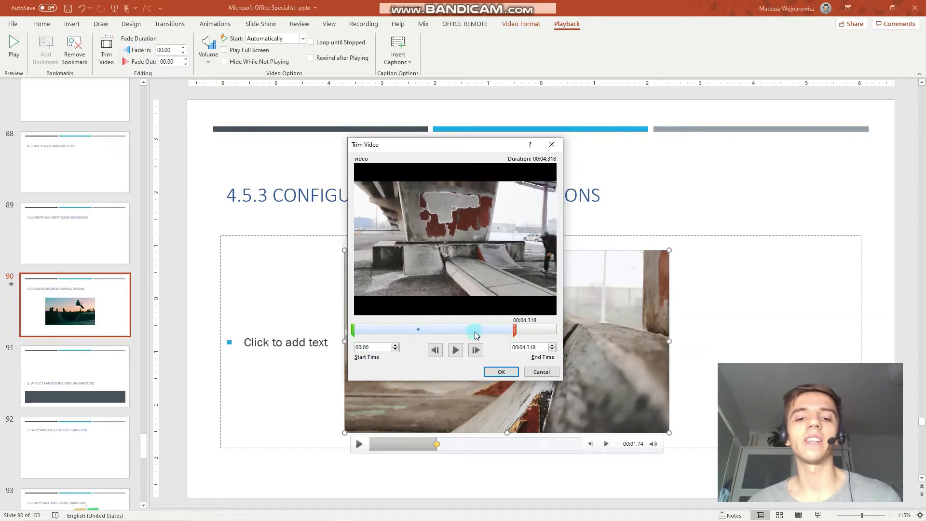
pyautogui.moveTo(515, 330)
pyautogui.mouseDown()
pyautogui.moveTo(475, 330)
pyautogui.moveTo(486, 328)
pyautogui.mouseUp()
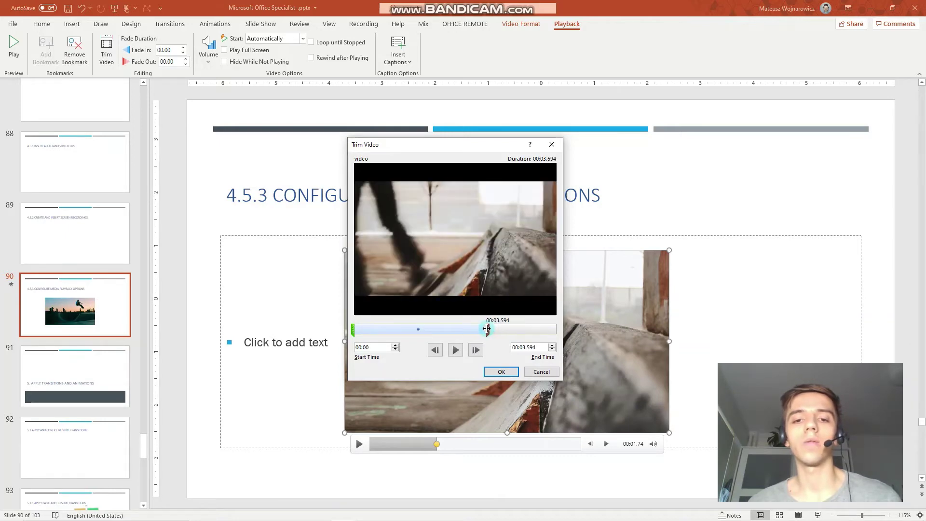
pyautogui.click(501, 372)
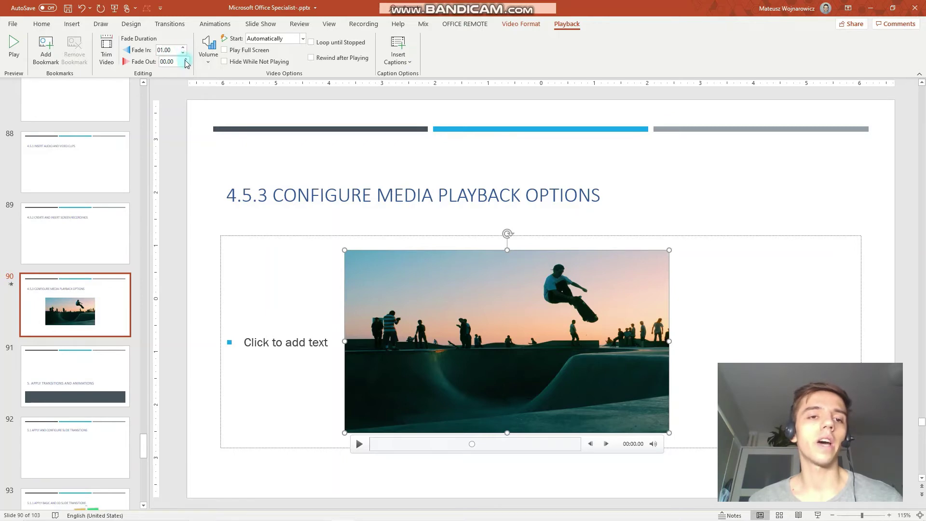
# Set Fade Out to 01.00, preview the fades, and set the video volume to High.
pyautogui.click(185, 60)
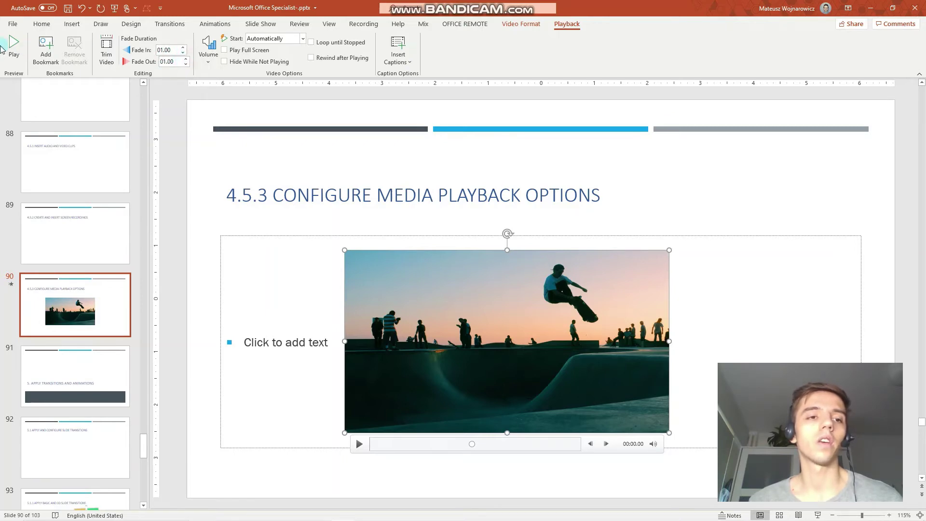
pyautogui.click(15, 49)
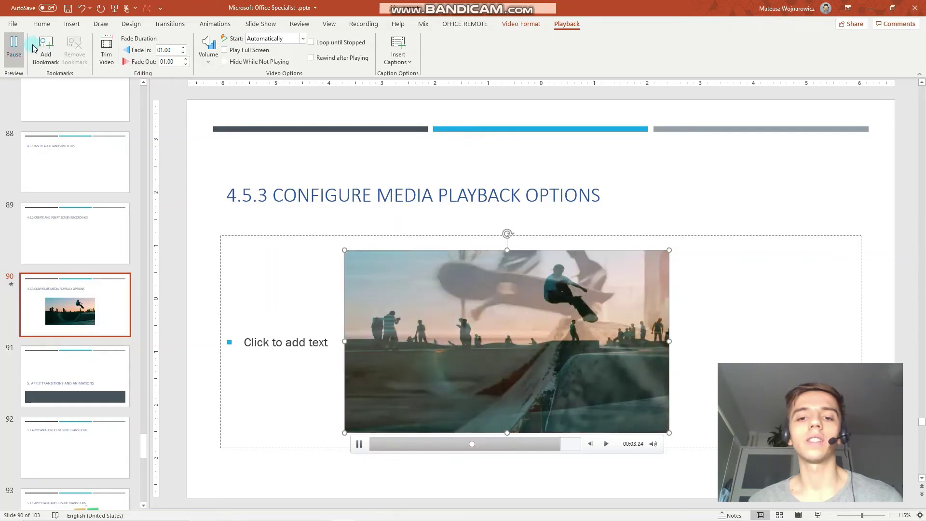
pyautogui.click(214, 62)
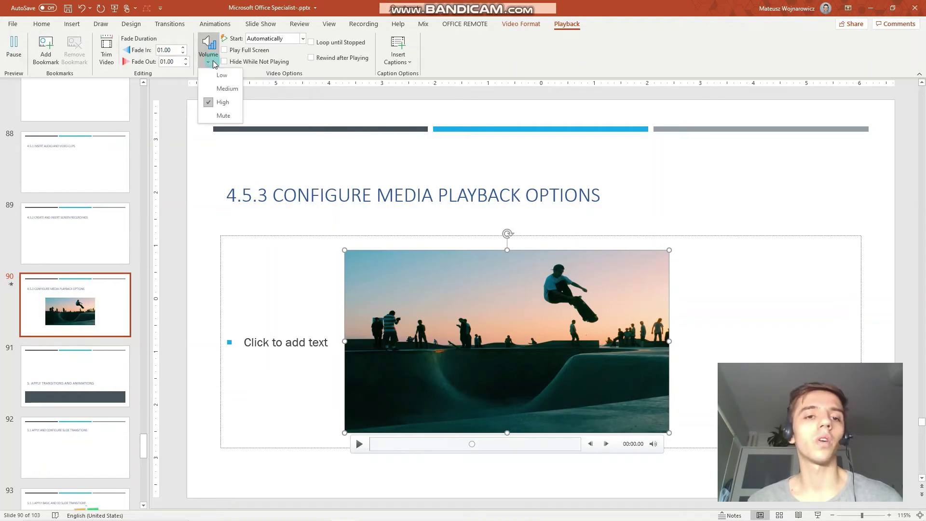
pyautogui.click(220, 115)
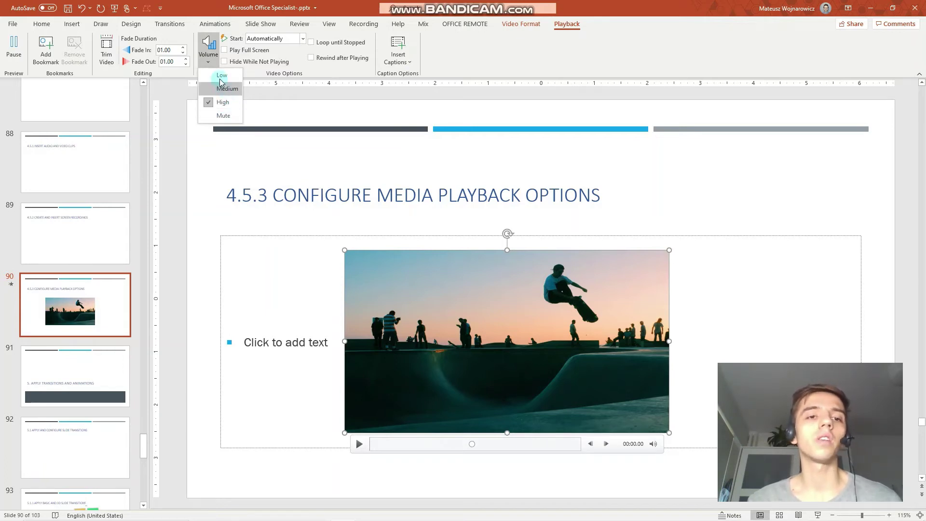
pyautogui.click(212, 53)
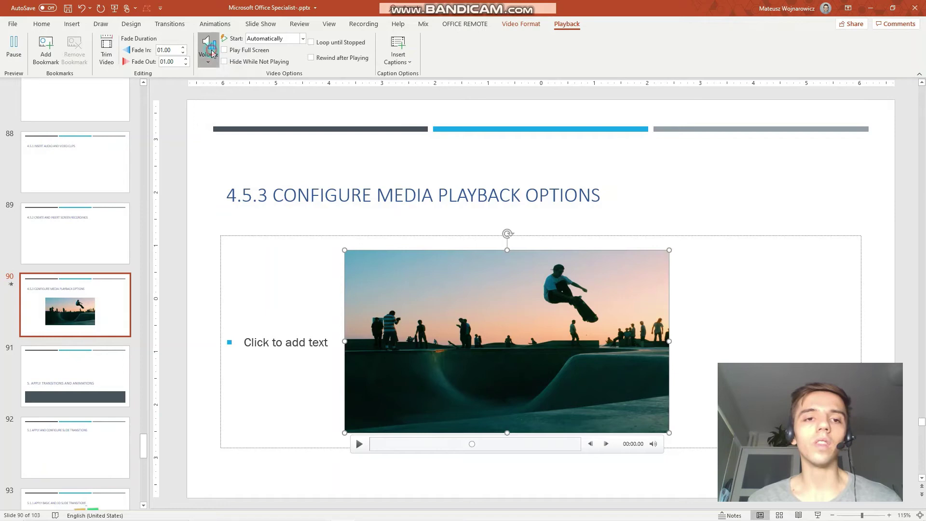
# Enable Loop until Stopped and Play Full Screen, set Start to When Clicked On, then preview the slide.
pyautogui.click(337, 71)
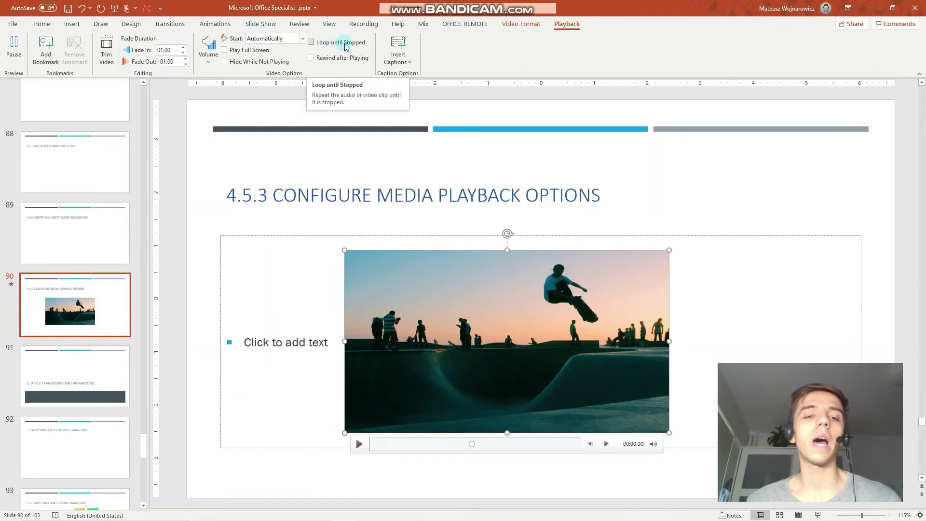
pyautogui.click(317, 45)
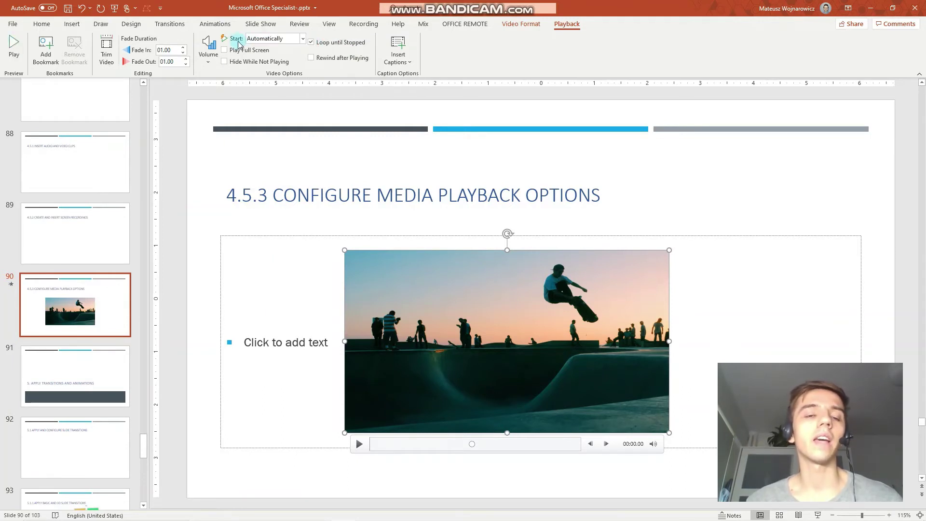
pyautogui.click(283, 41)
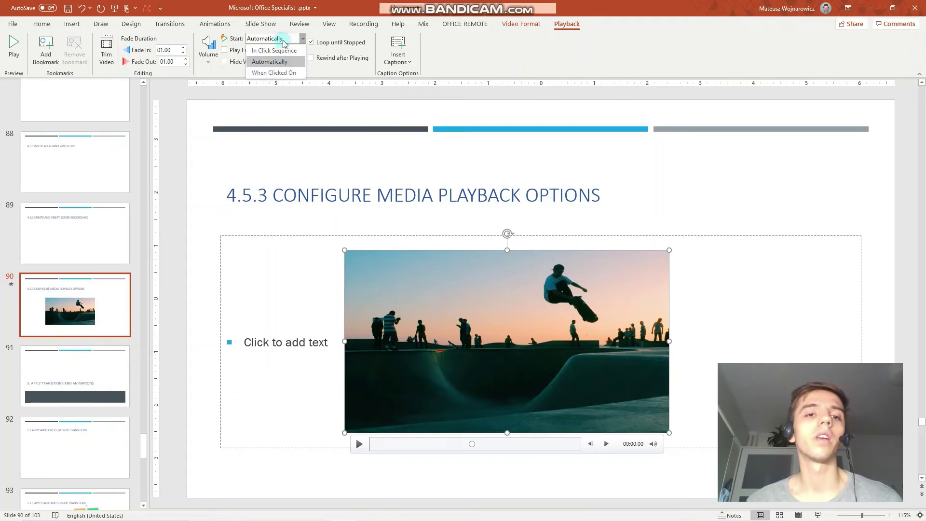
pyautogui.click(276, 72)
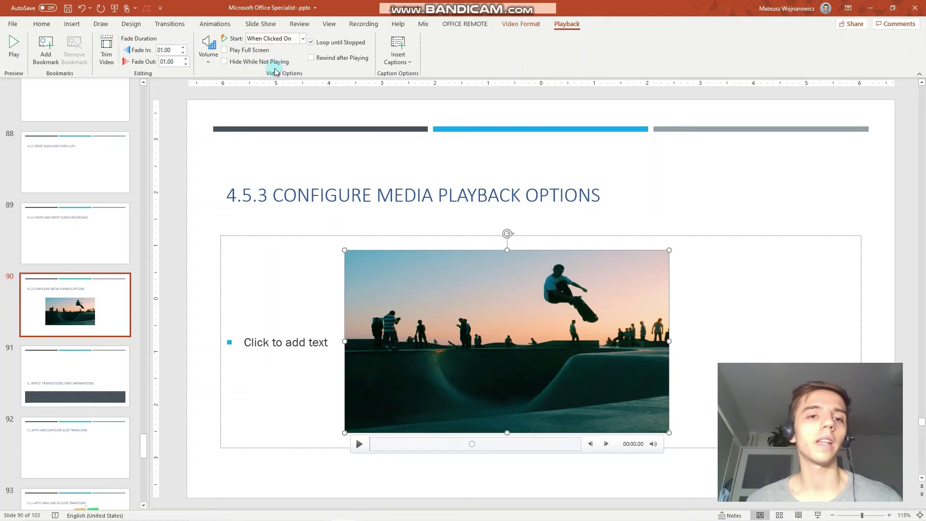
pyautogui.click(242, 51)
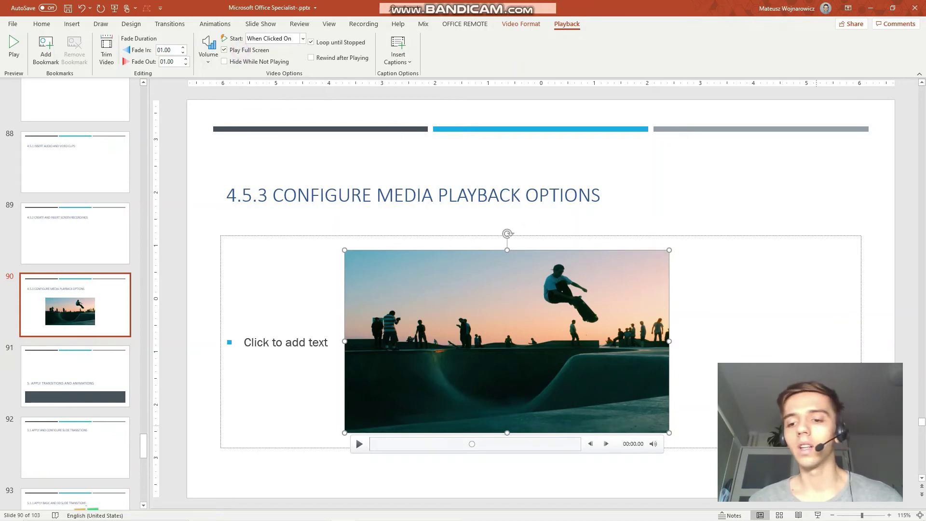
pyautogui.click(799, 515)
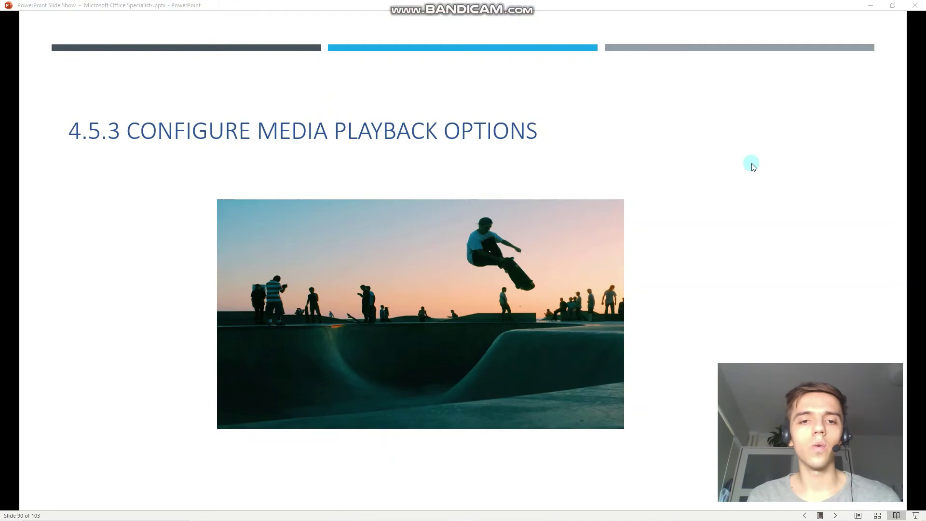
# In the slide show, return to the video slide, play the clip full screen, then pause it.
pyautogui.click(301, 313)
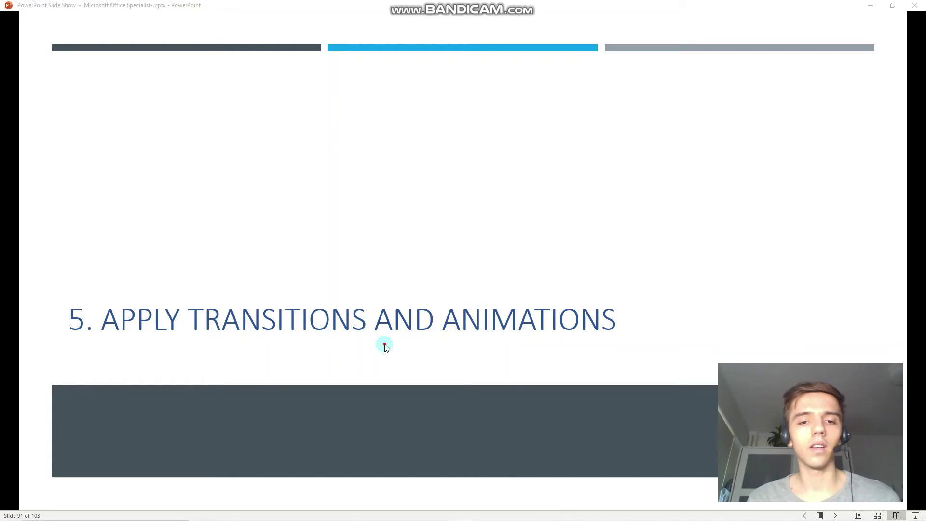
pyautogui.press('Left')
pyautogui.click(373, 290)
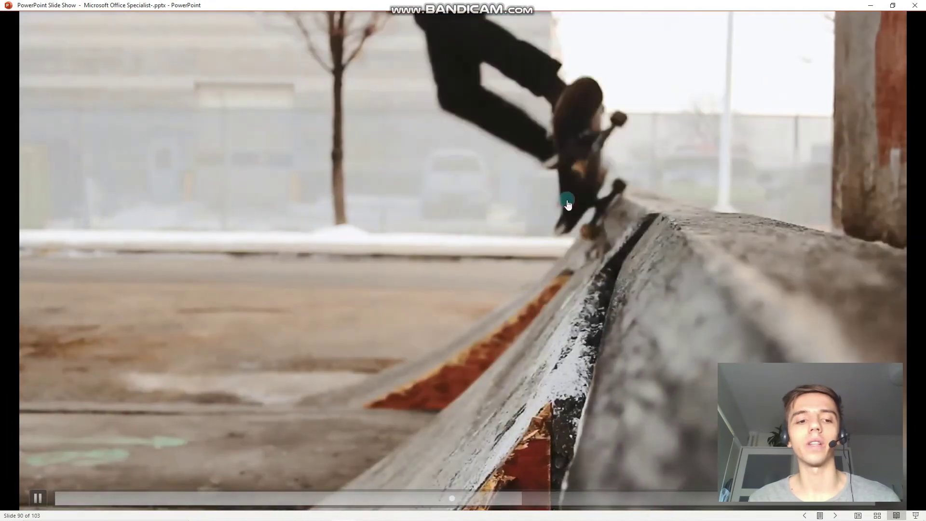
pyautogui.click(567, 204)
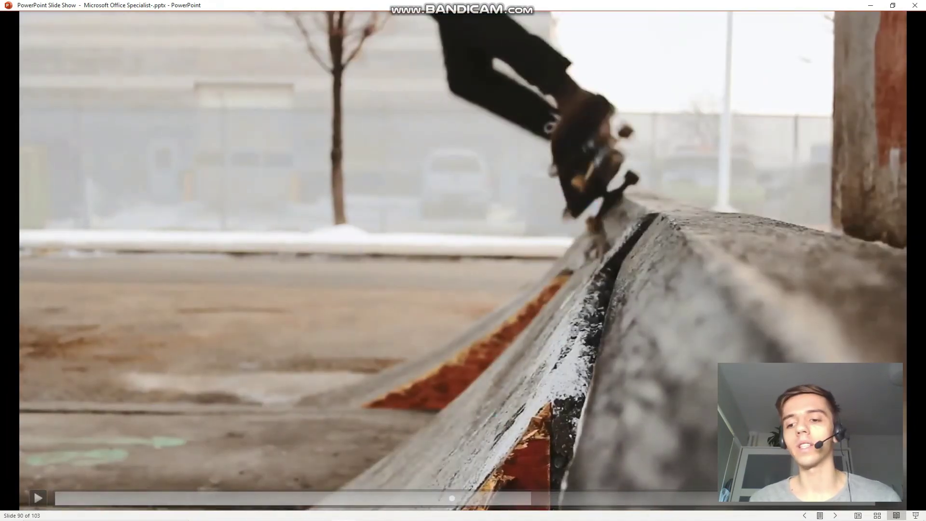
pyautogui.press('Escape')
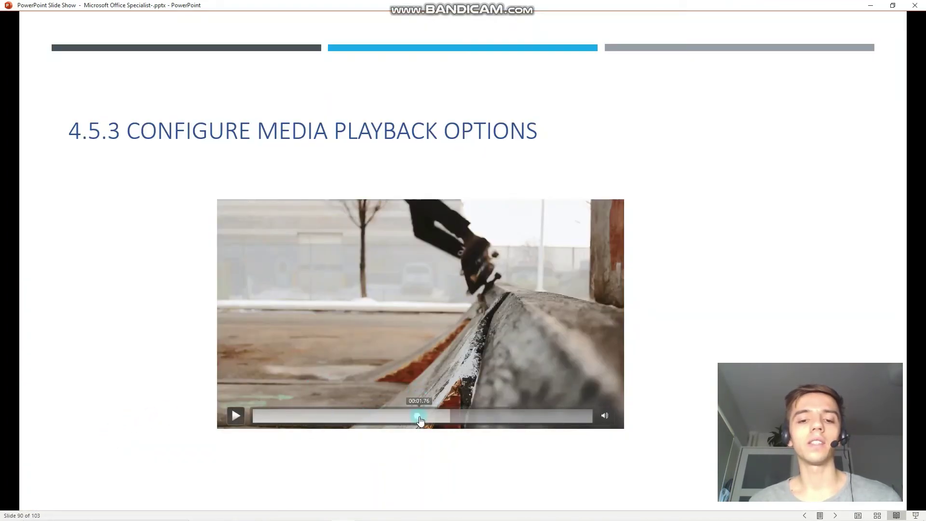
# Seek the video to a later point, play it through, and end the slide show.
pyautogui.click(415, 414)
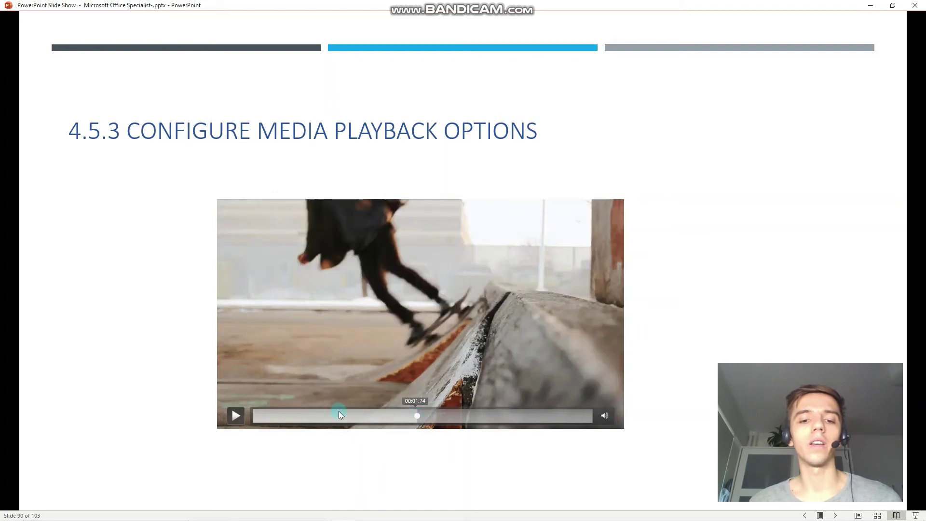
pyautogui.click(230, 416)
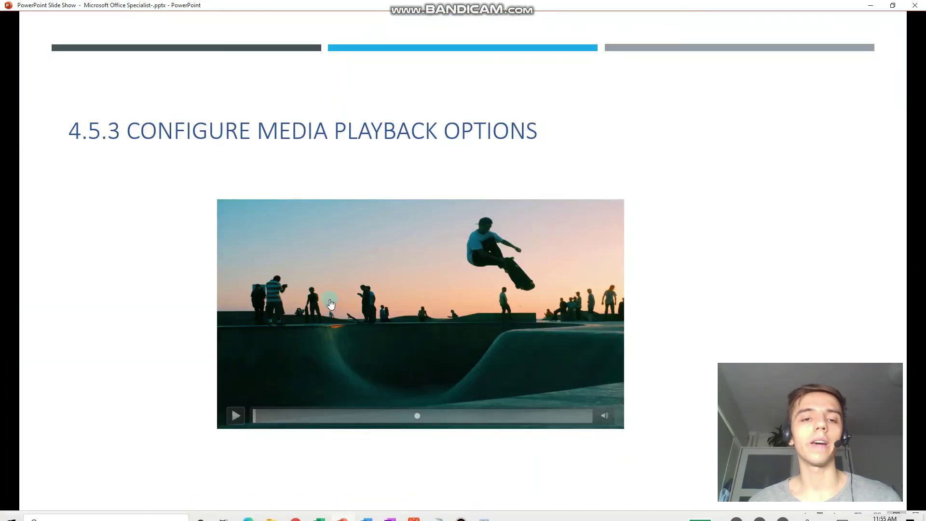
pyautogui.press('Escape')
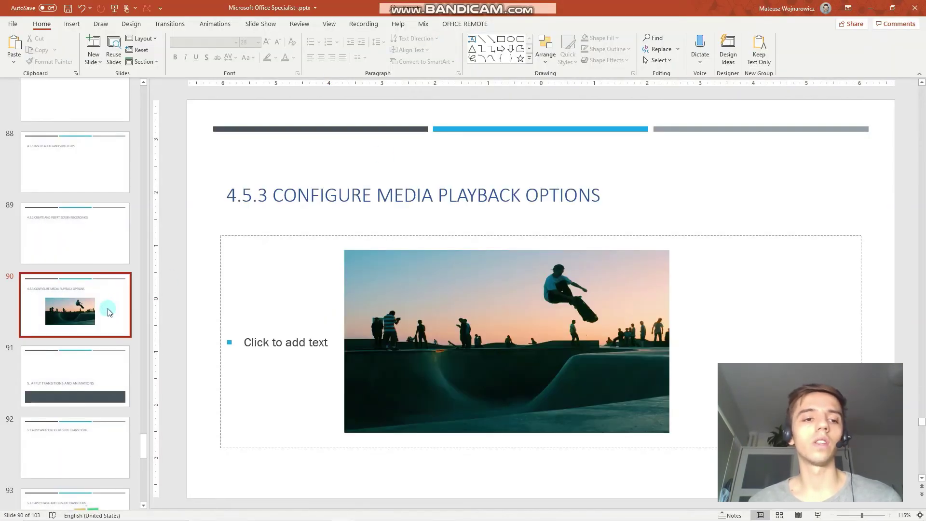
# Select the skateboard video on slide 90 and review its playback settings.
pyautogui.click(352, 285)
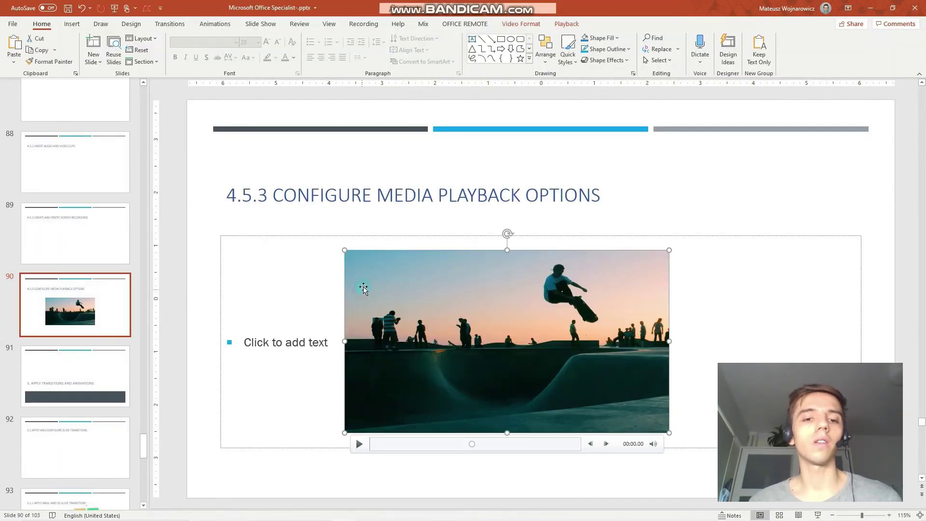
pyautogui.click(544, 25)
pyautogui.click(567, 25)
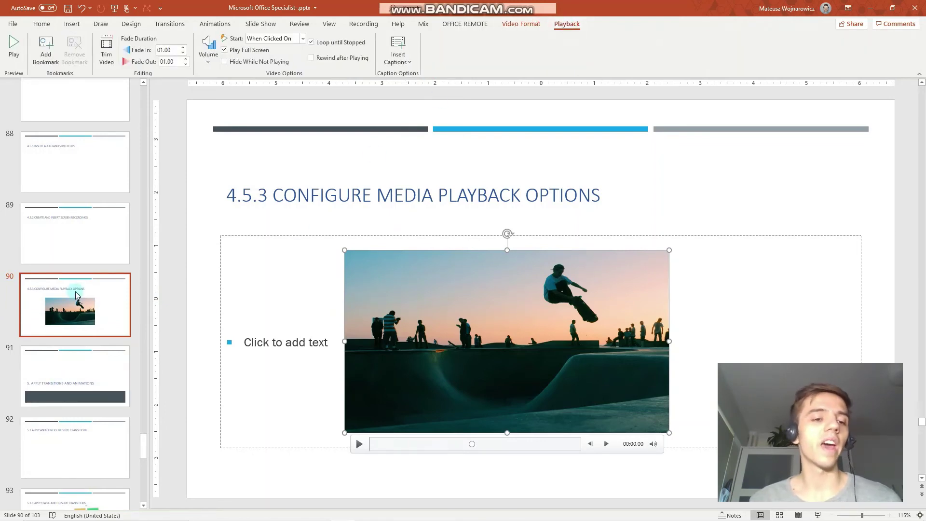
# Go to slide 89 and bring up the screen recording commands.
pyautogui.click(75, 248)
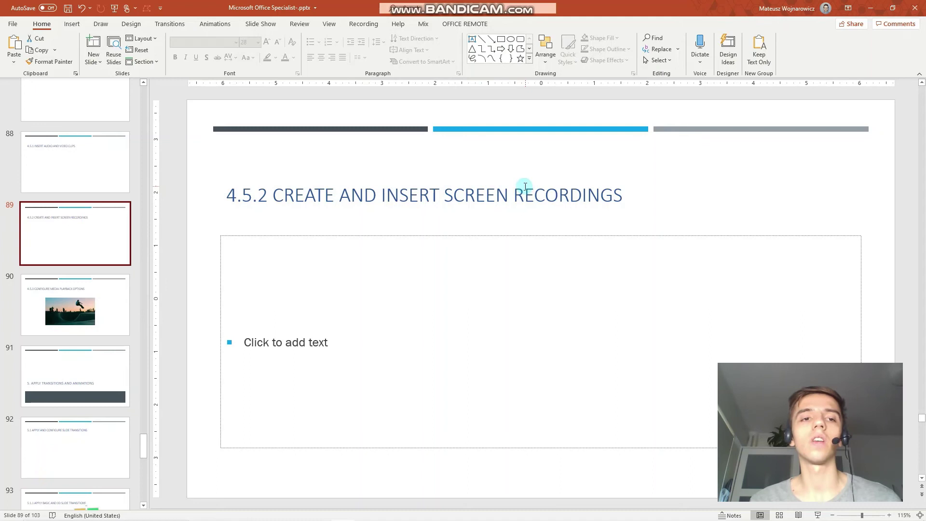
pyautogui.click(78, 24)
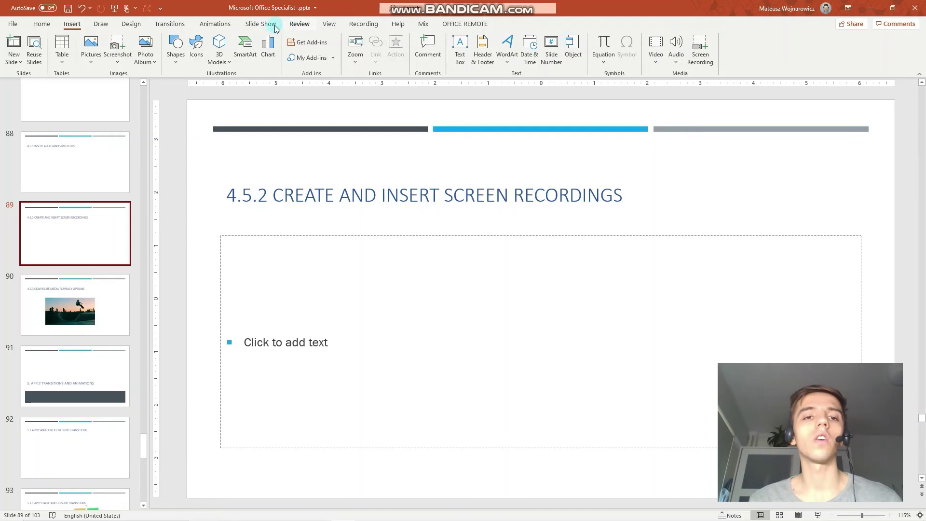
pyautogui.click(361, 25)
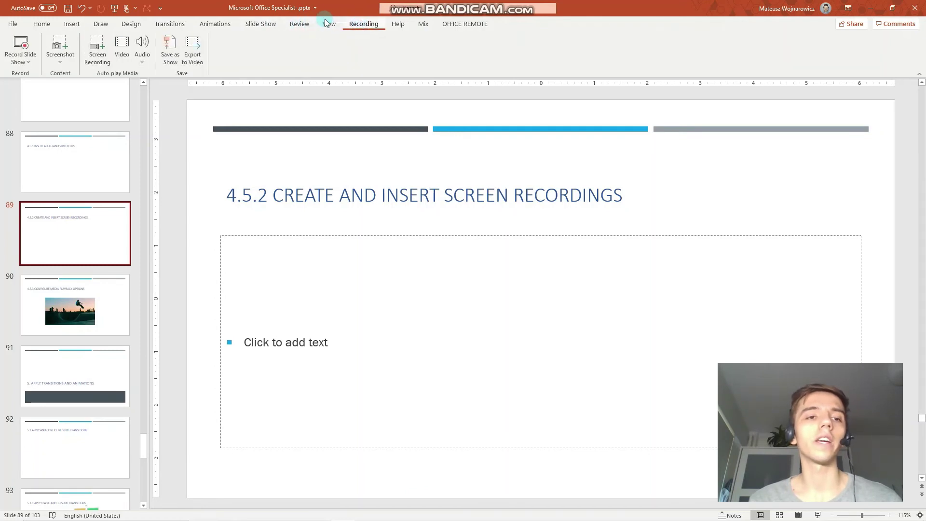
# Start a new screen recording covering the whole browser window.
pyautogui.click(93, 56)
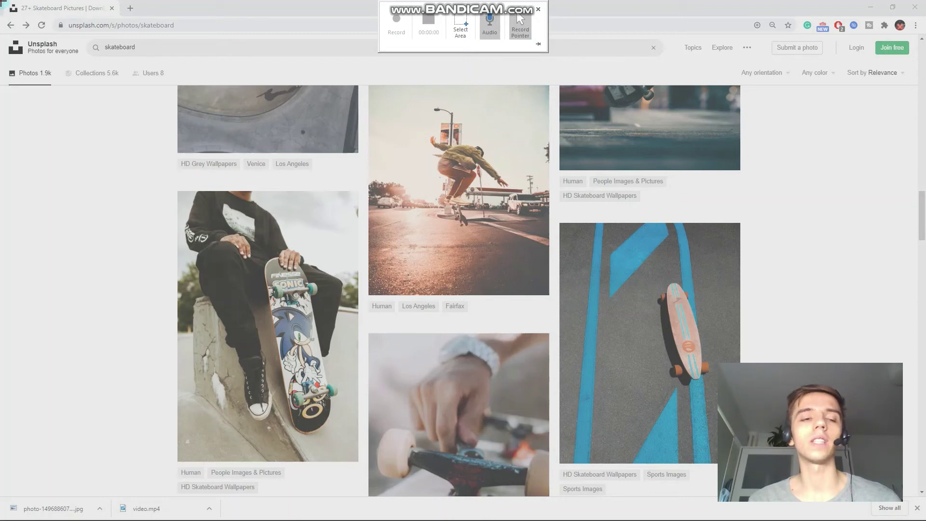
pyautogui.moveTo(1, 2); pyautogui.dragTo(922, 496)
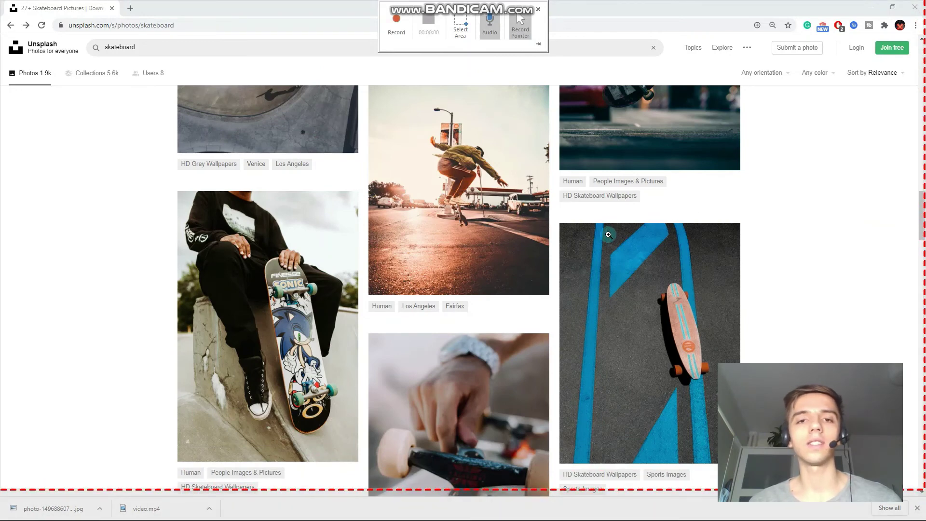
pyautogui.click(397, 24)
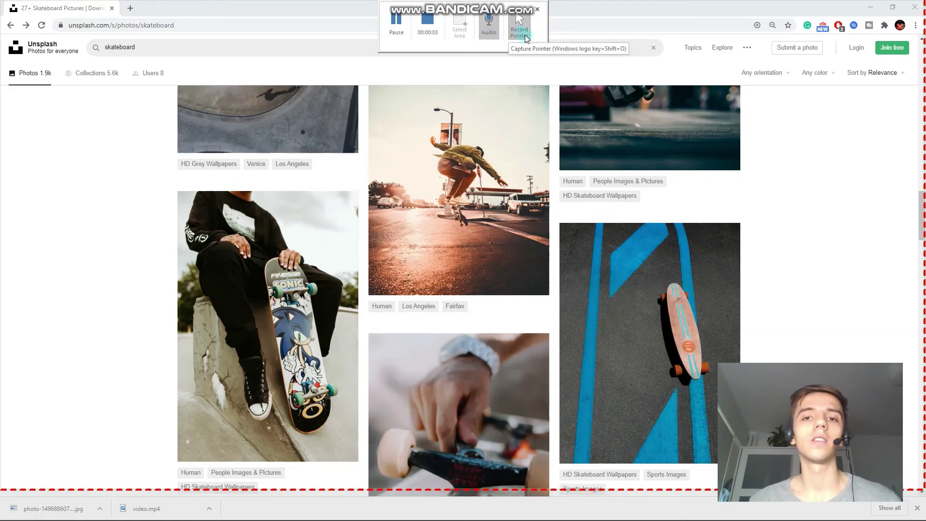
# Record scrolling down through the Unsplash skateboard results, then stop recording.
pyautogui.scroll(-7, 487, 179)
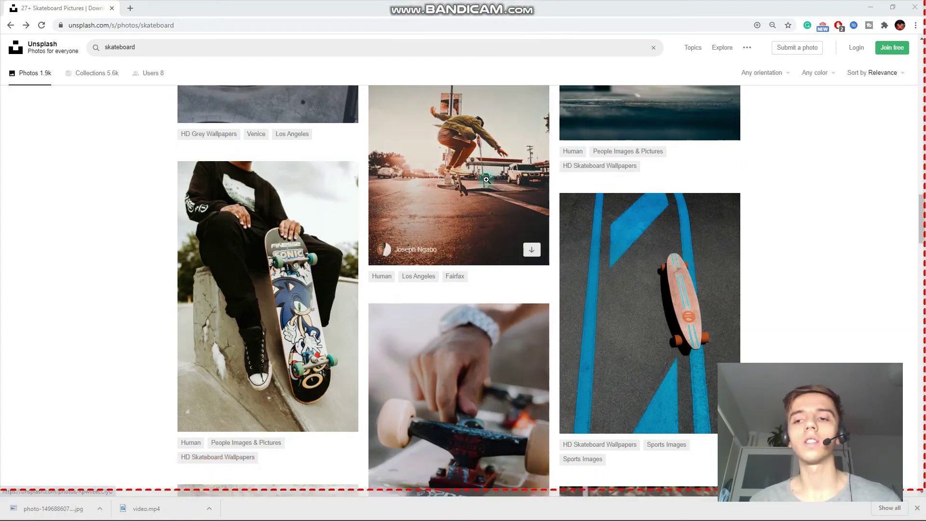
pyautogui.scroll(-6, 487, 180)
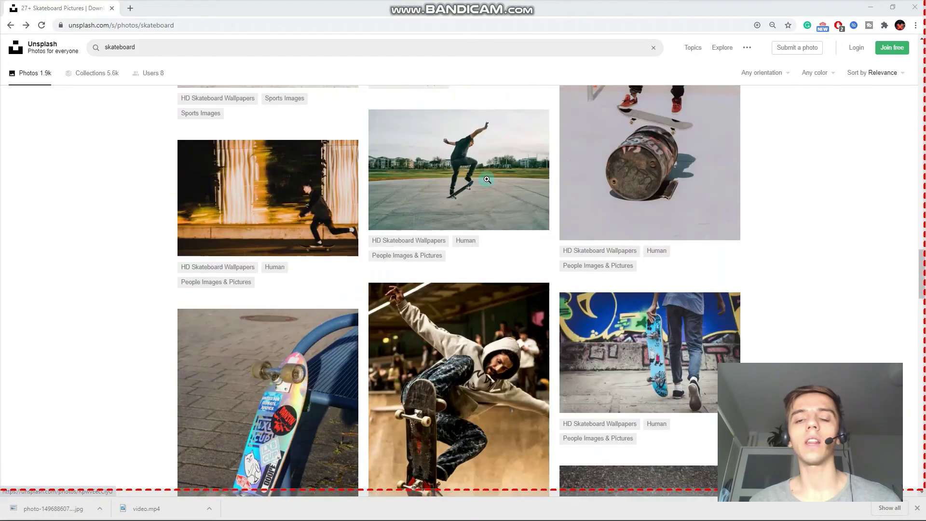
pyautogui.scroll(-14, 491, 177)
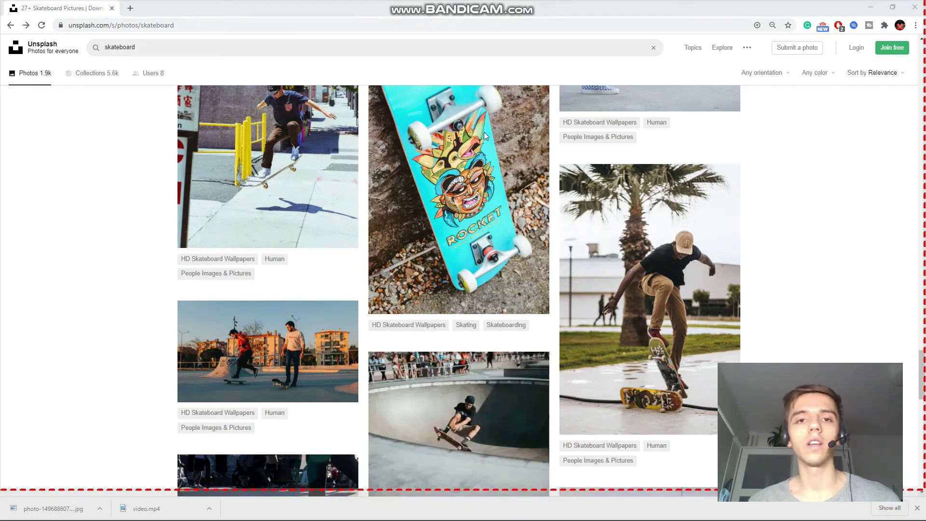
pyautogui.click(374, 7)
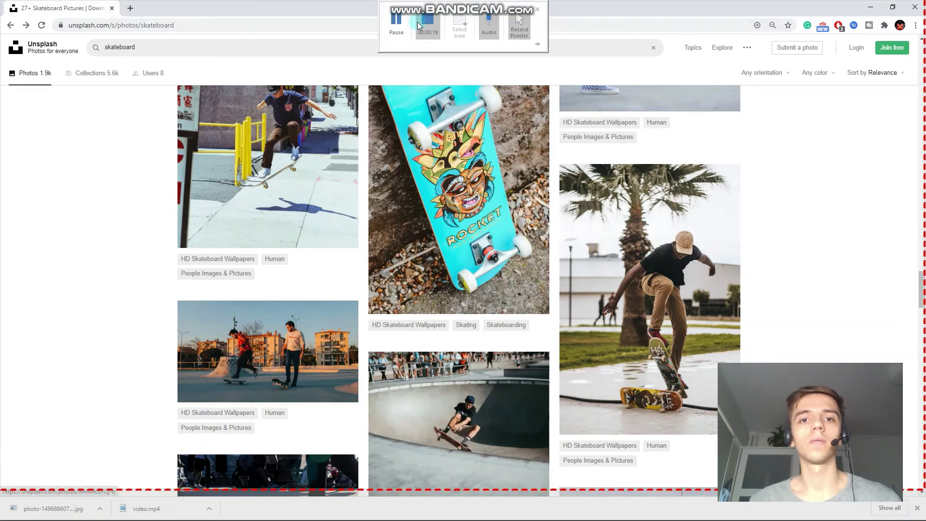
pyautogui.click(424, 30)
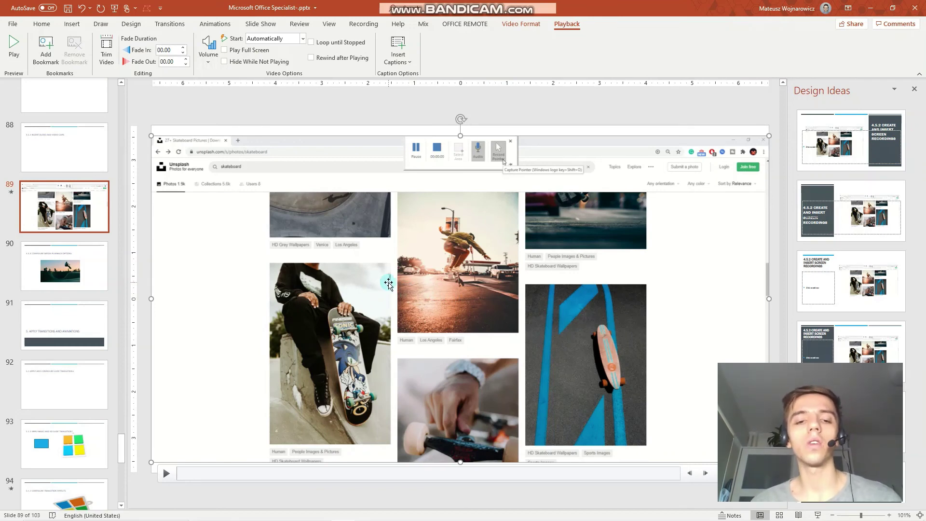
# Check the context menu of the inserted Unsplash recording on slide 89, then dismiss it.
pyautogui.rightClick(388, 283)
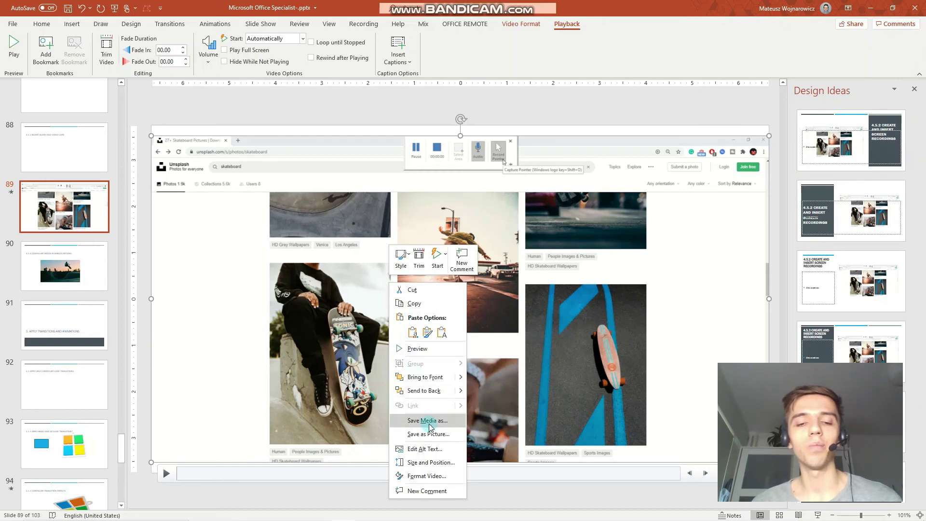
pyautogui.click(303, 215)
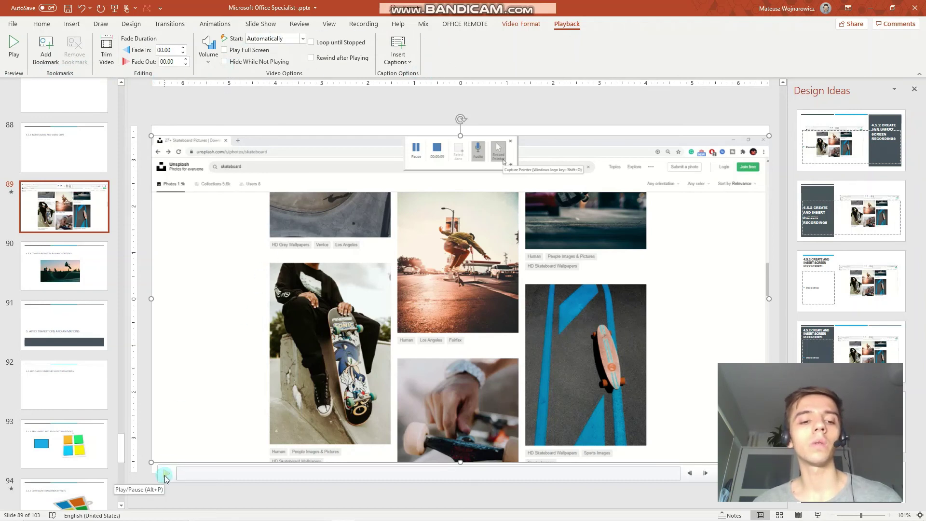
pyautogui.click(166, 477)
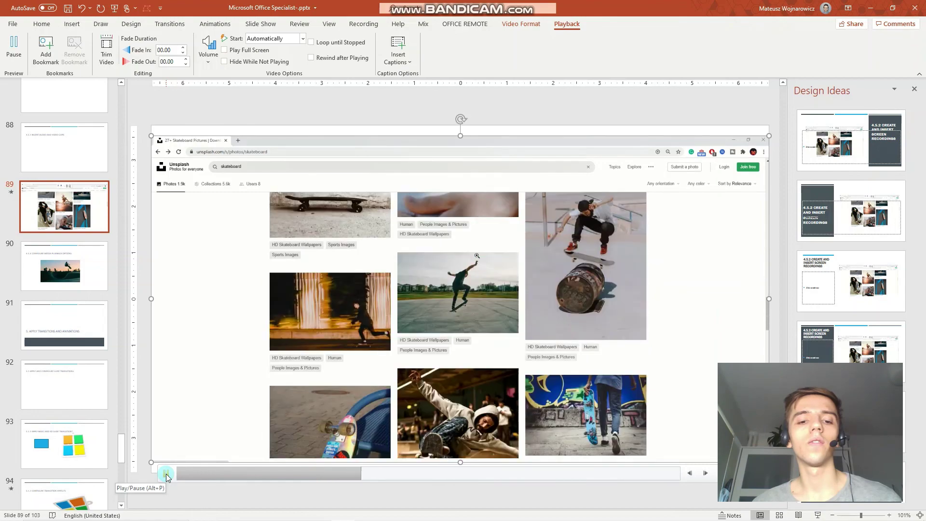
pyautogui.click(167, 477)
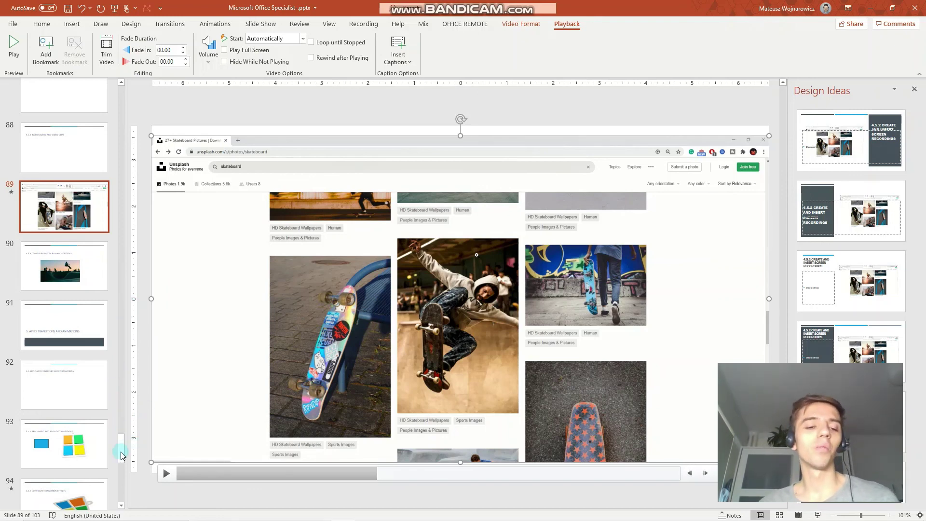
pyautogui.click(124, 475)
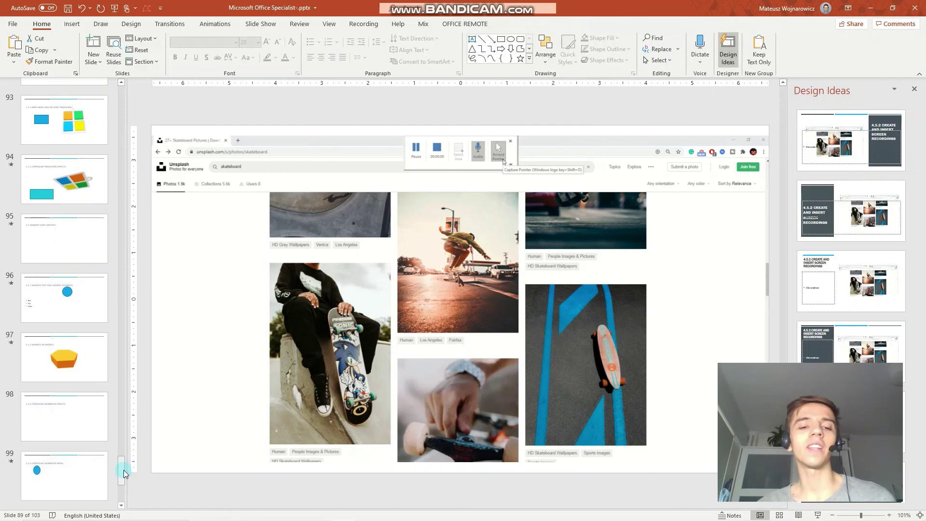
pyautogui.moveTo(345, 201)
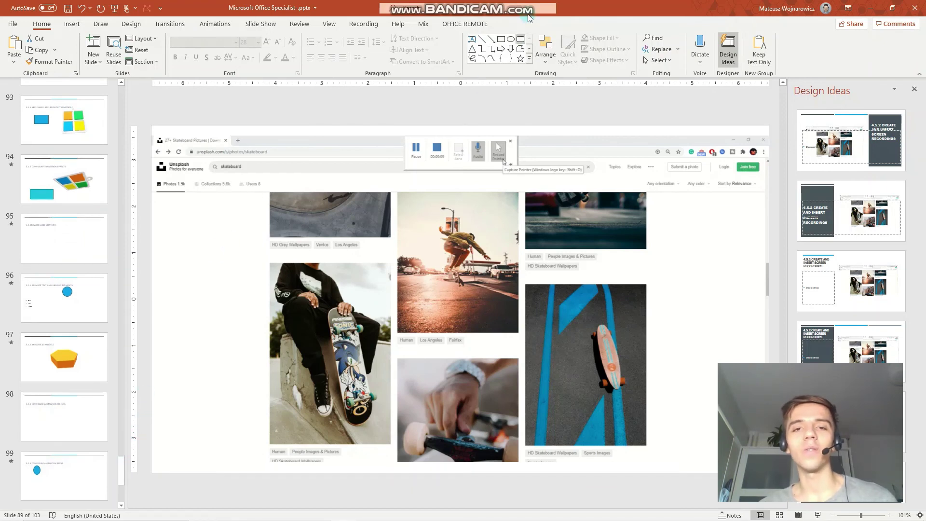